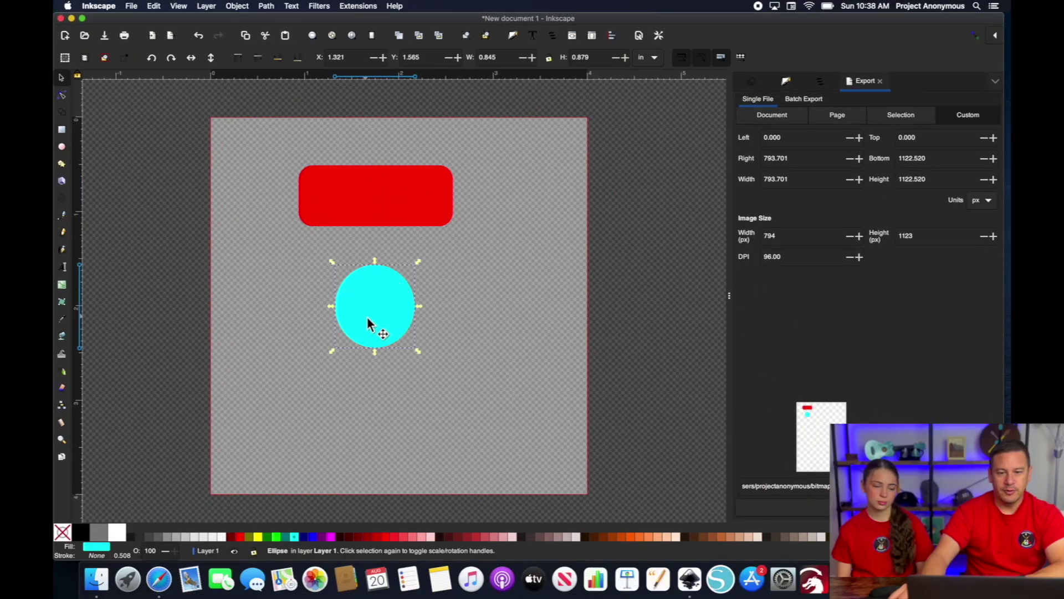
- Move the cyan circle up so it overlaps the lower edge of the red rounded rectangle, and select both shapes
left_click_drag(370, 311, 373, 230)
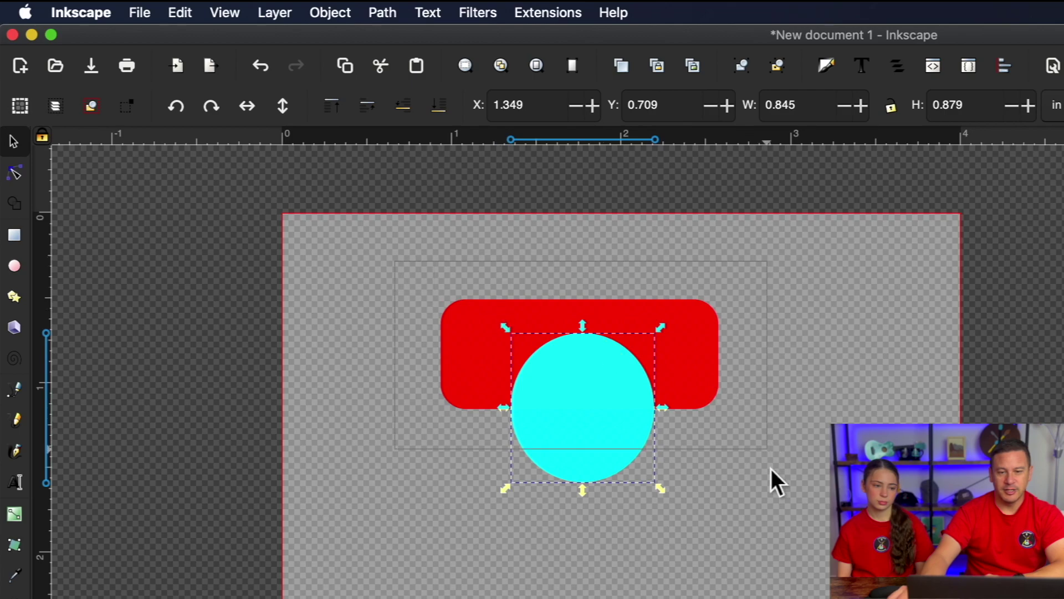
key("super+a")
left_click(389, 13)
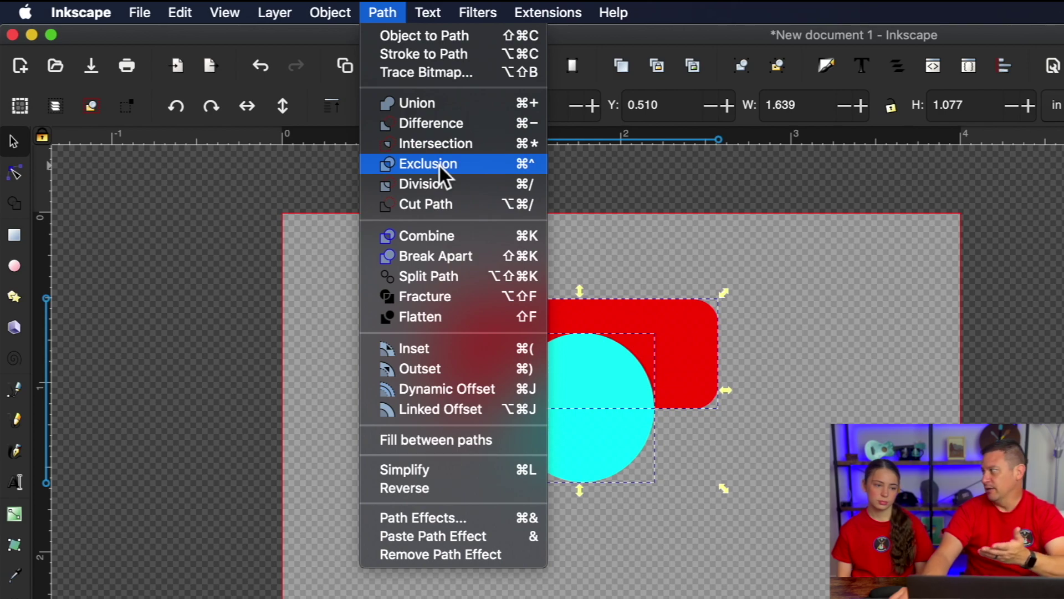
left_click(394, 15)
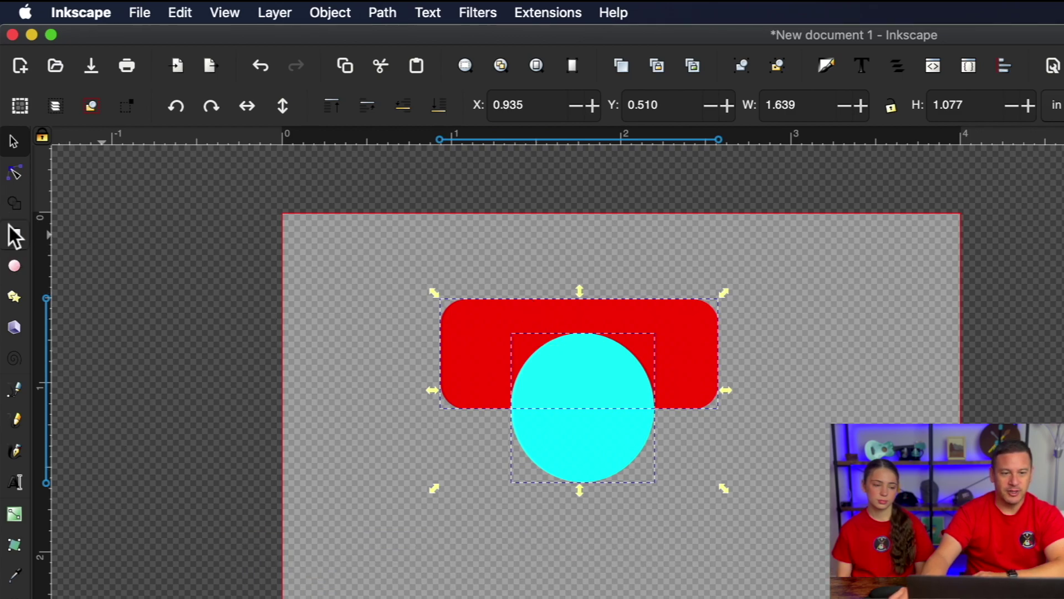
- Try cutting the circle out of the red rounded rectangle with the Shape Builder, keeping only the remaining rectangle area
left_click(15, 208)
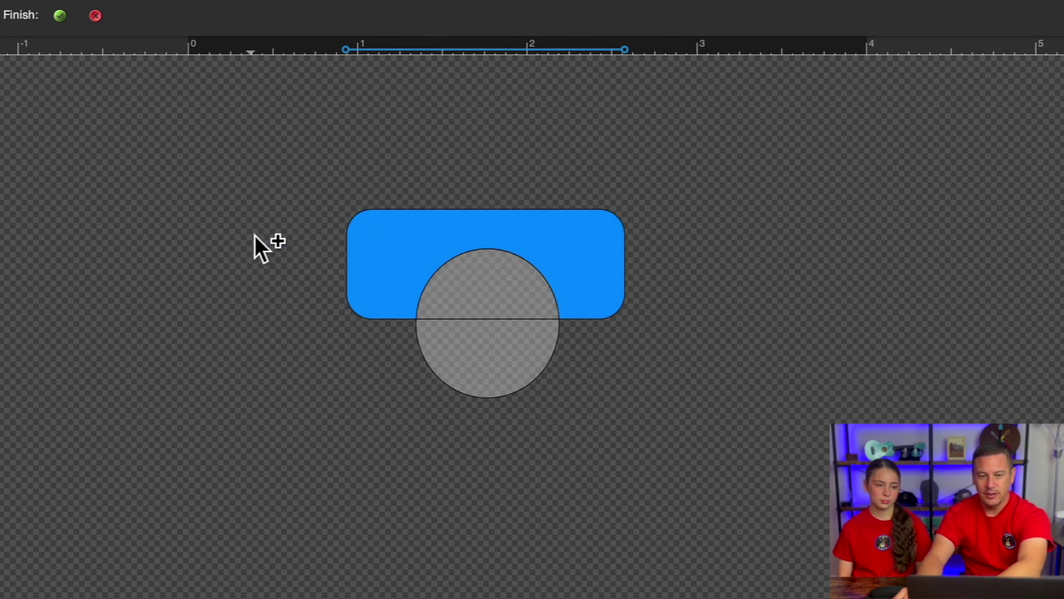
key("Return")
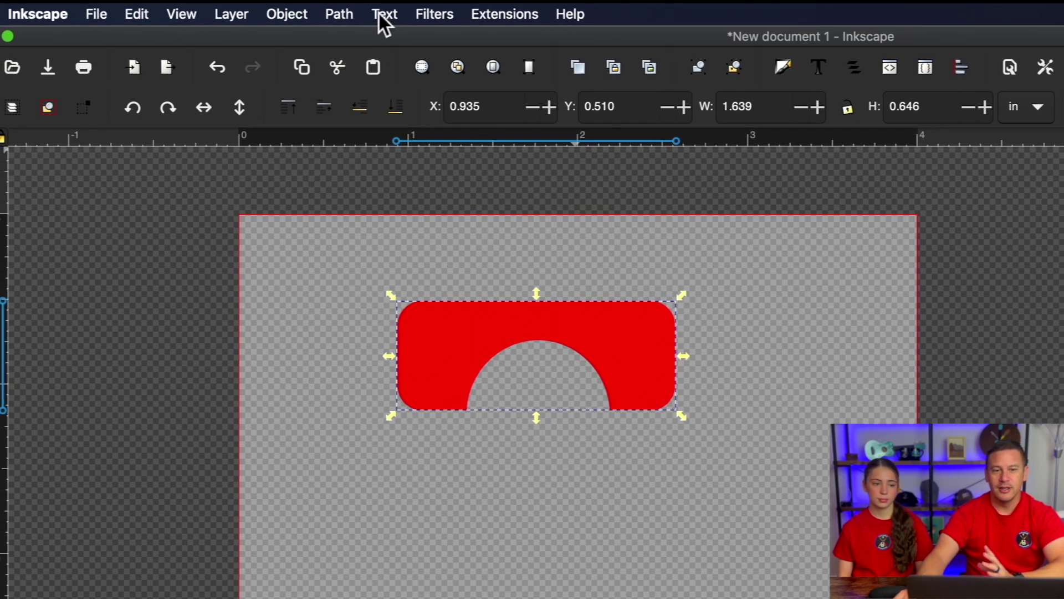
left_click(351, 14)
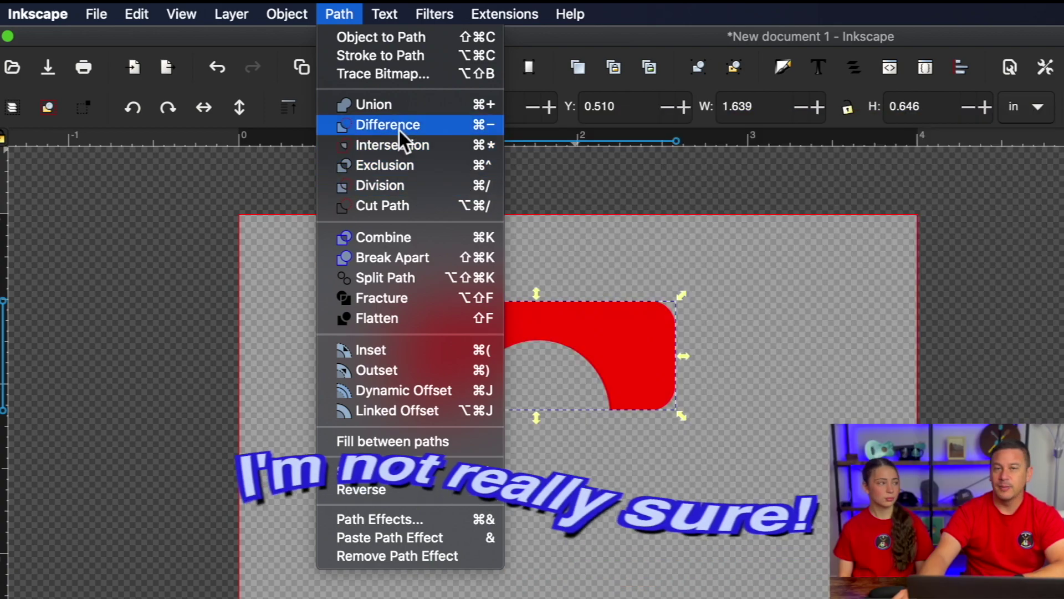
left_click(348, 14)
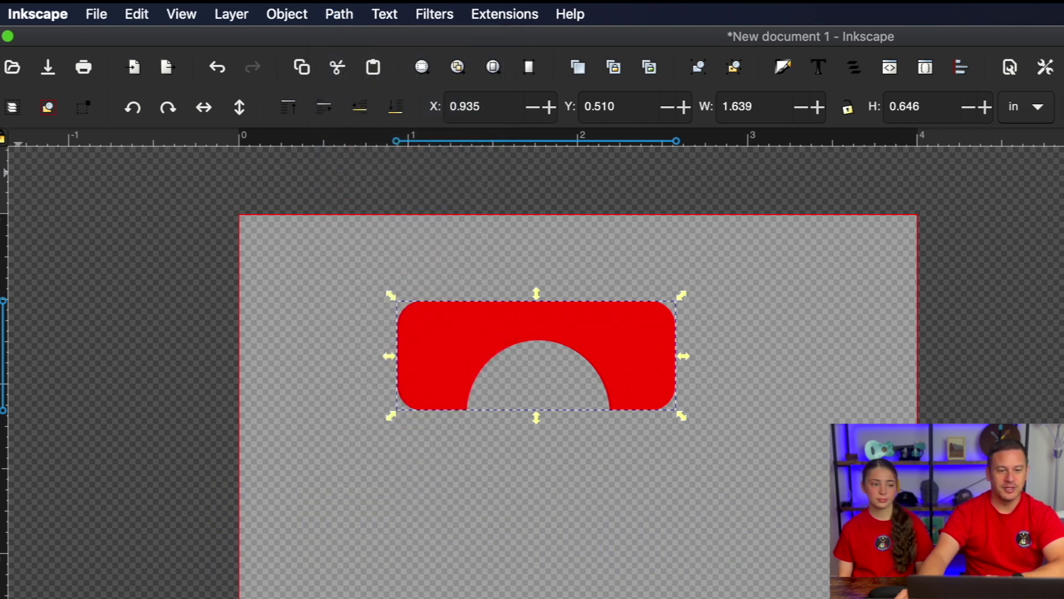
key("super+z")
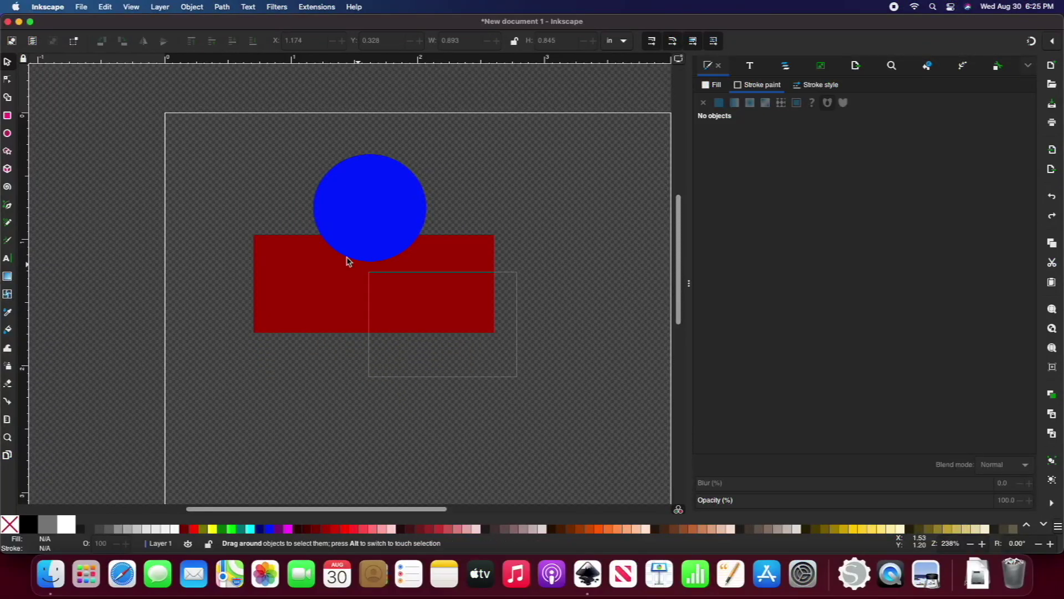
- Select the blue circle and the dark red rectangle and merge all their regions into one shape with the Shape Builder
mouse_move(348, 261)
left_mouse_down()
mouse_move(225, 160)
mouse_move(221, 142)
left_mouse_up()
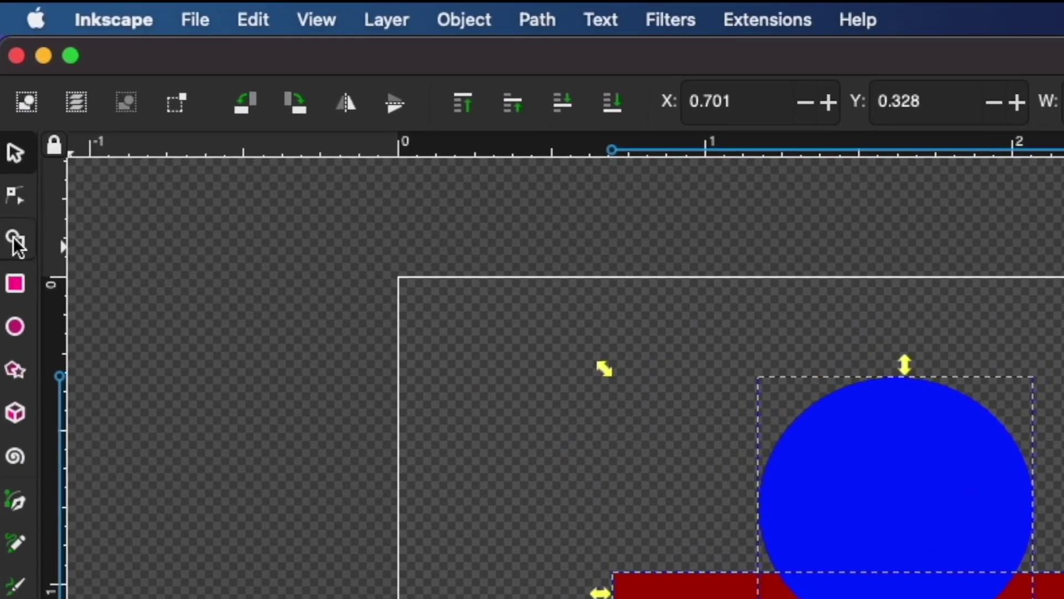
left_click(8, 97)
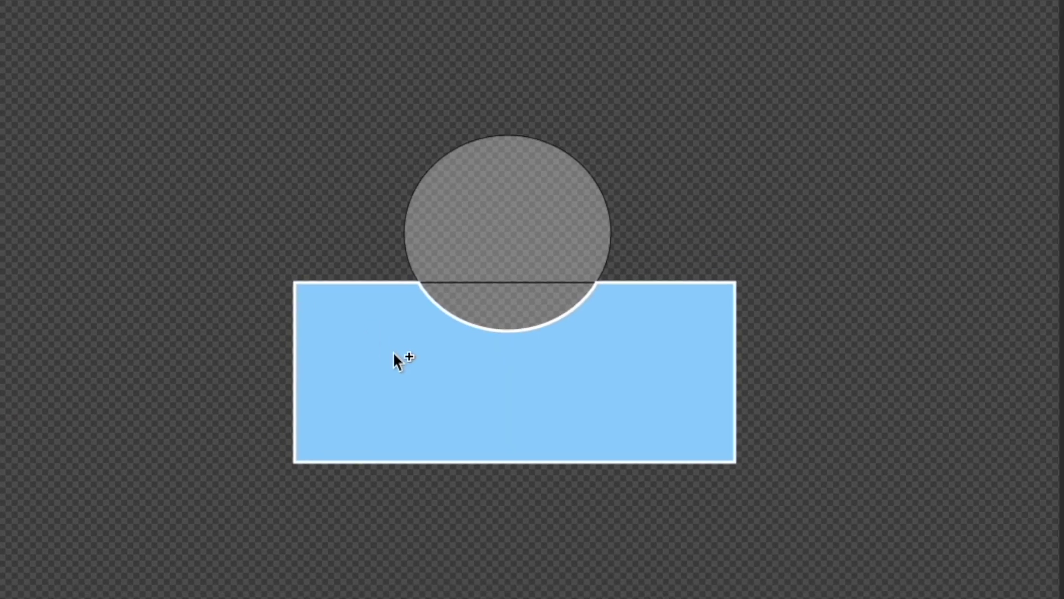
left_click(427, 382)
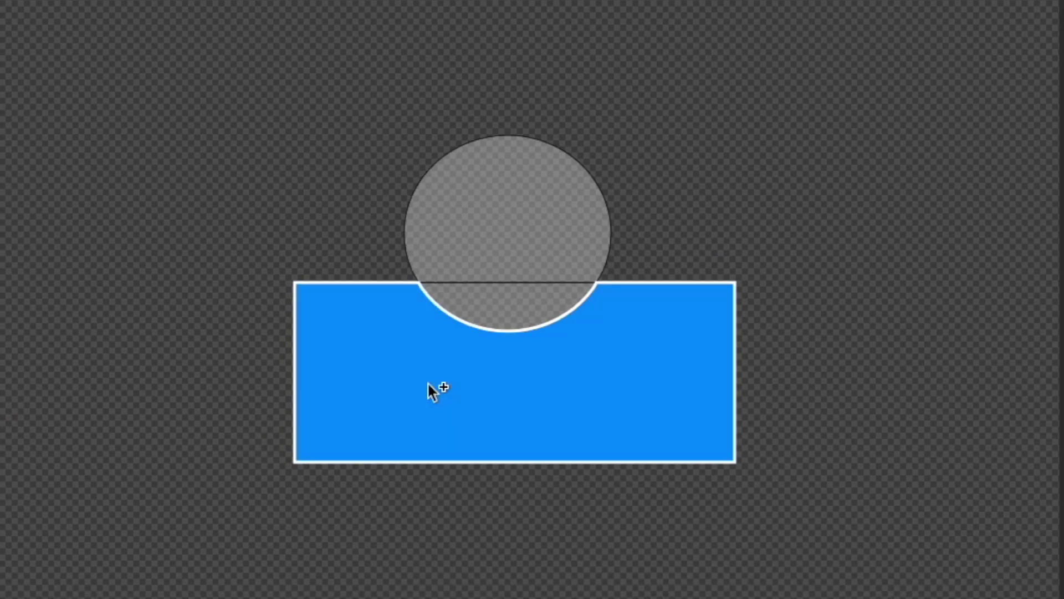
left_click_drag(468, 316, 464, 227)
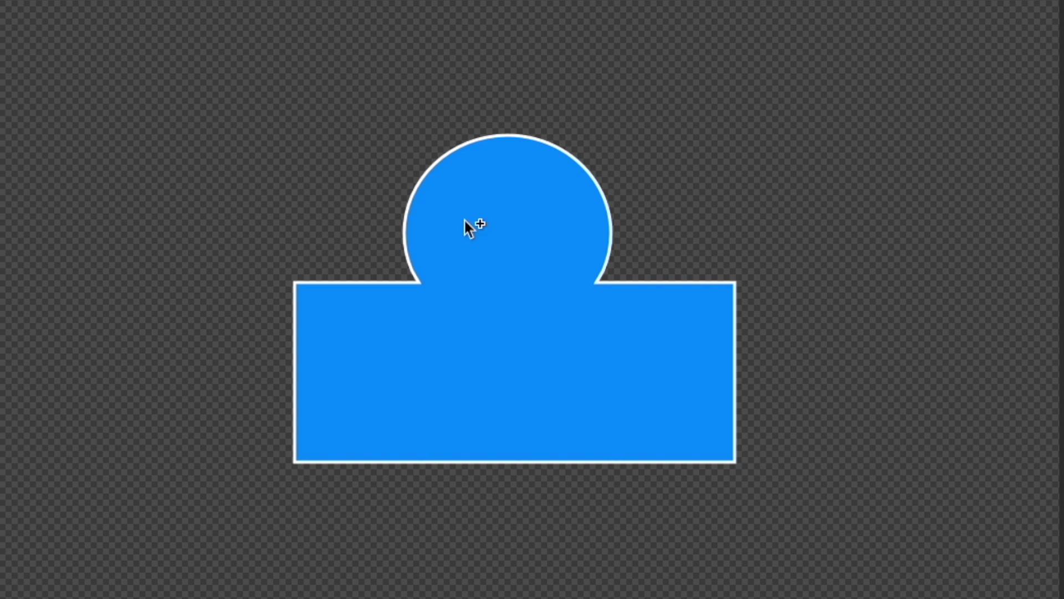
key("Return")
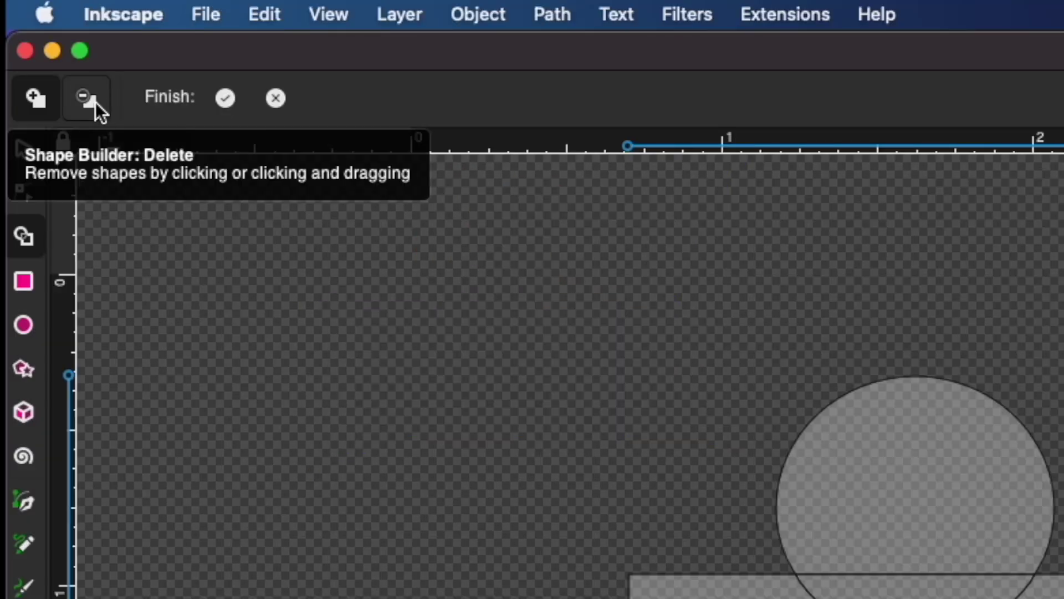
- Remove the rectangle and circle regions with the Shape Builder's Delete mode
left_click(95, 100)
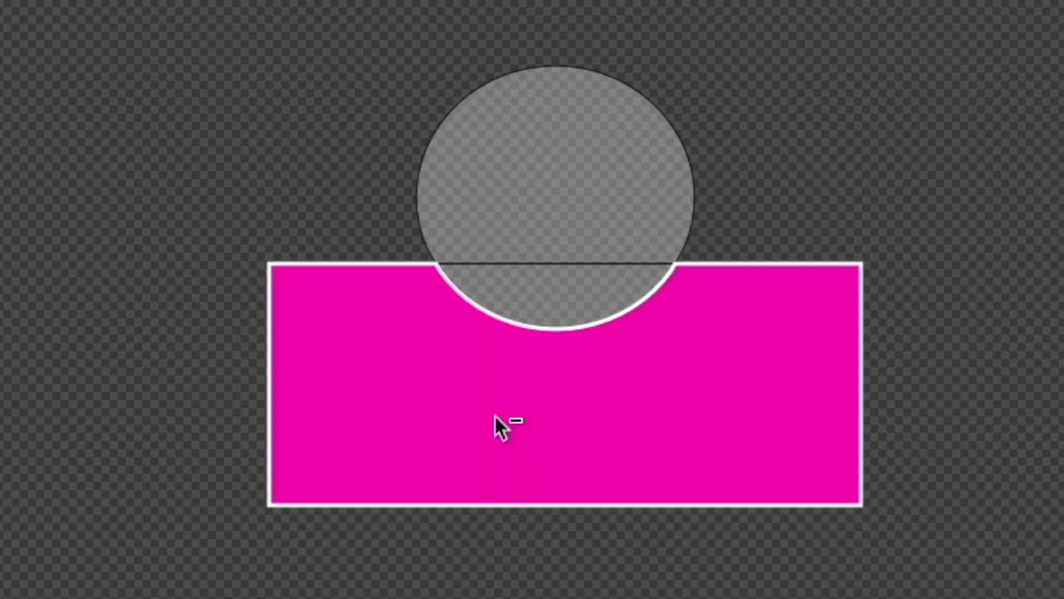
mouse_move(495, 416)
left_mouse_down()
mouse_move(522, 254)
mouse_move(521, 175)
left_mouse_up()
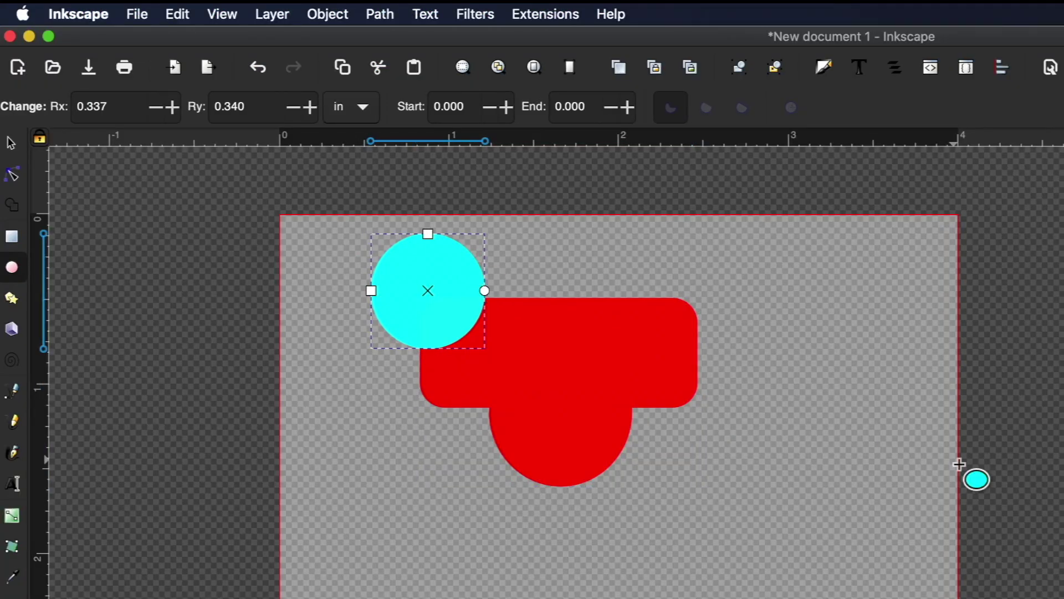
- Duplicate the small cyan circle and place the copy over the red shape's upper-right corner
key("s")
key("ctrl+d")
left_click_drag(428, 291, 681, 289)
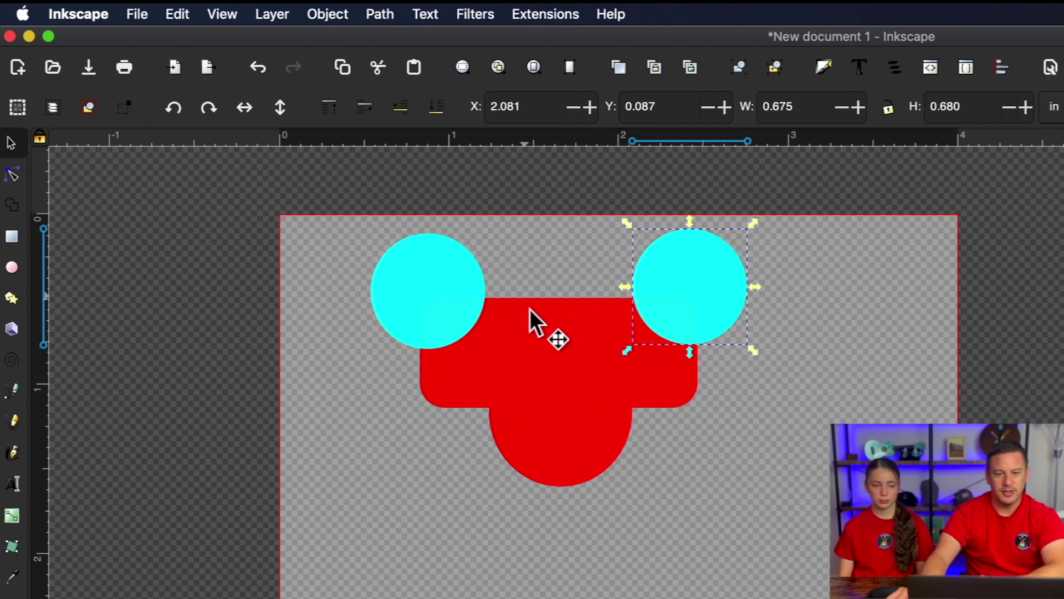
- Open all the shapes in the Shape Builder and keep the red body together with its upper-left corner overlap
key("super+a")
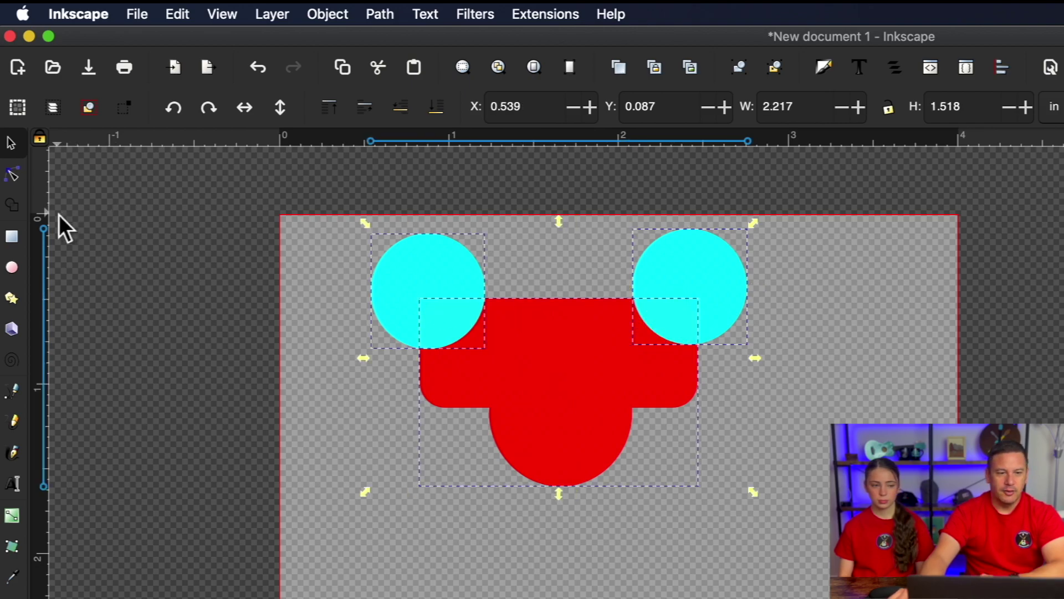
left_click(7, 211)
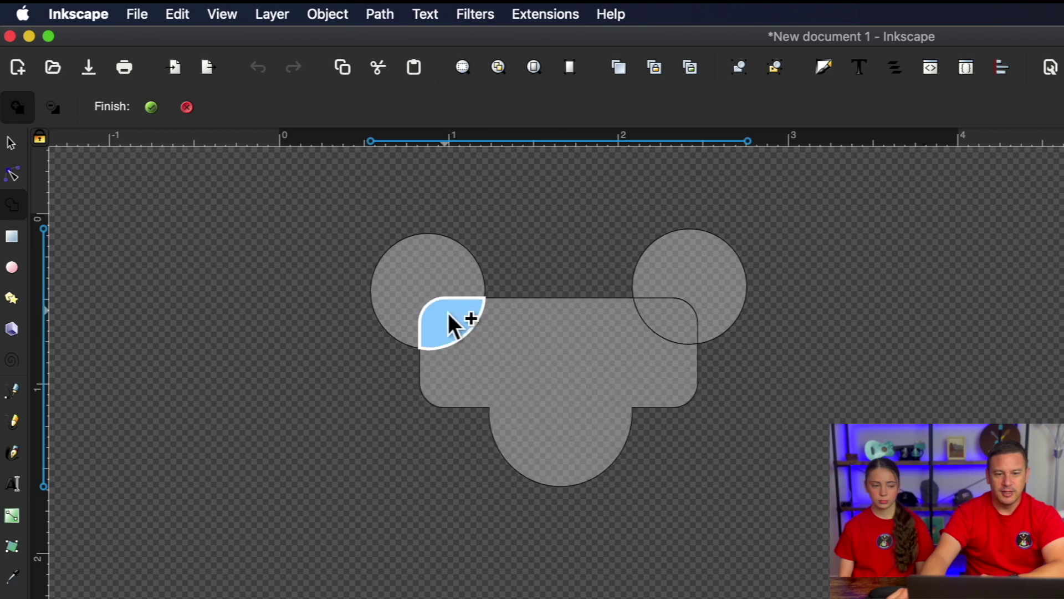
left_click(590, 352)
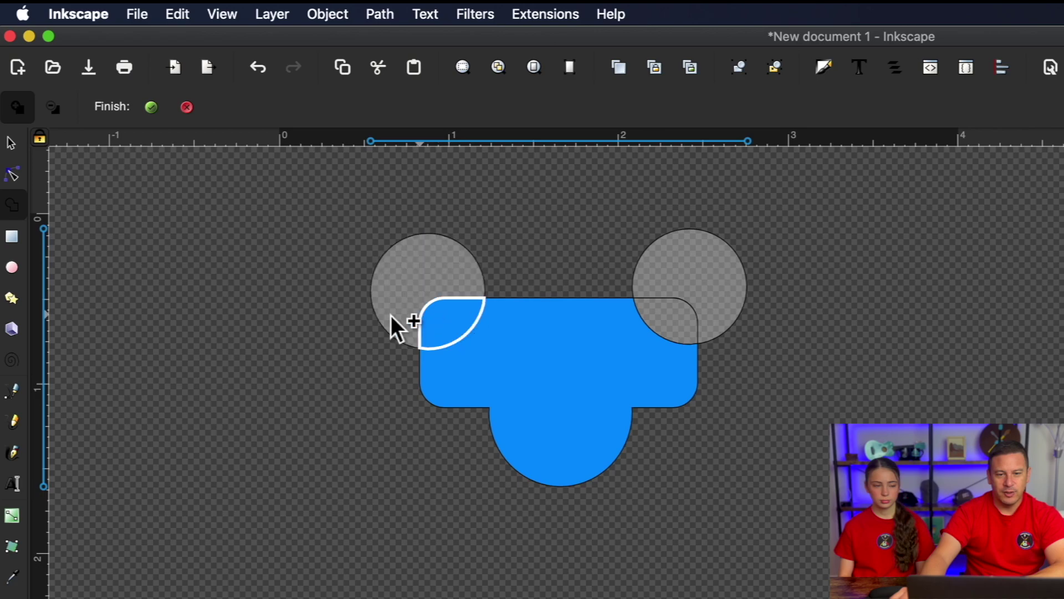
left_click(450, 320)
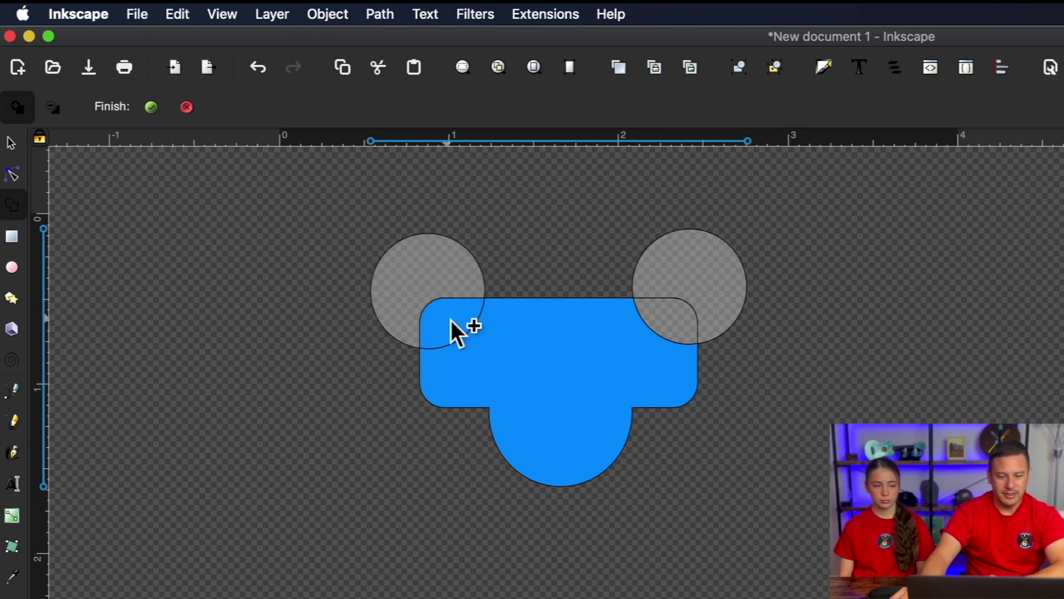
- Remove both circle overlaps from the body's upper corners, apply the Shape Builder result, and move the resulting shape aside
left_click(461, 326, "shift")
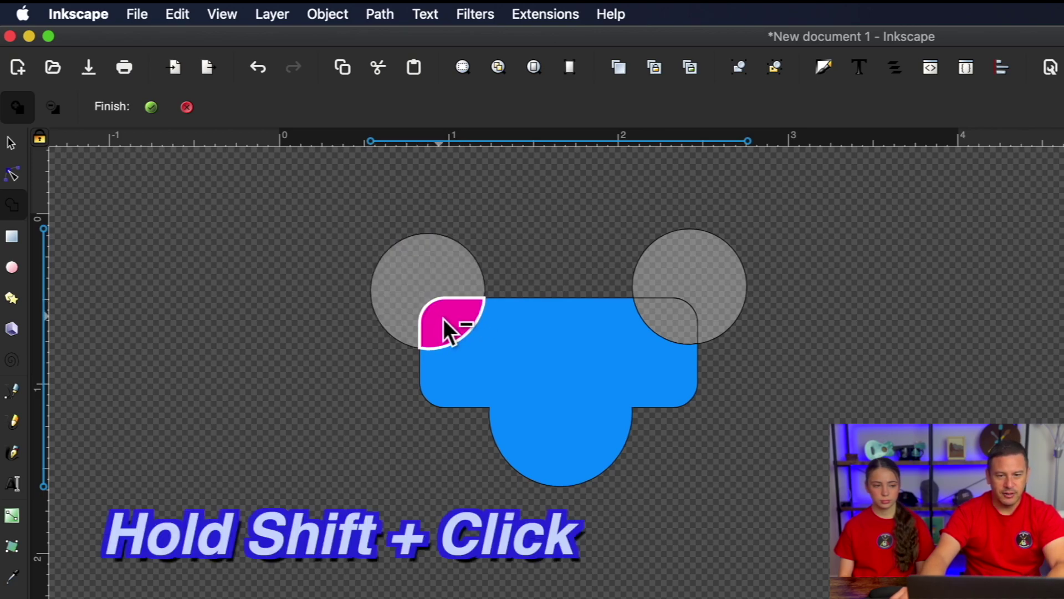
left_click(444, 318, "shift")
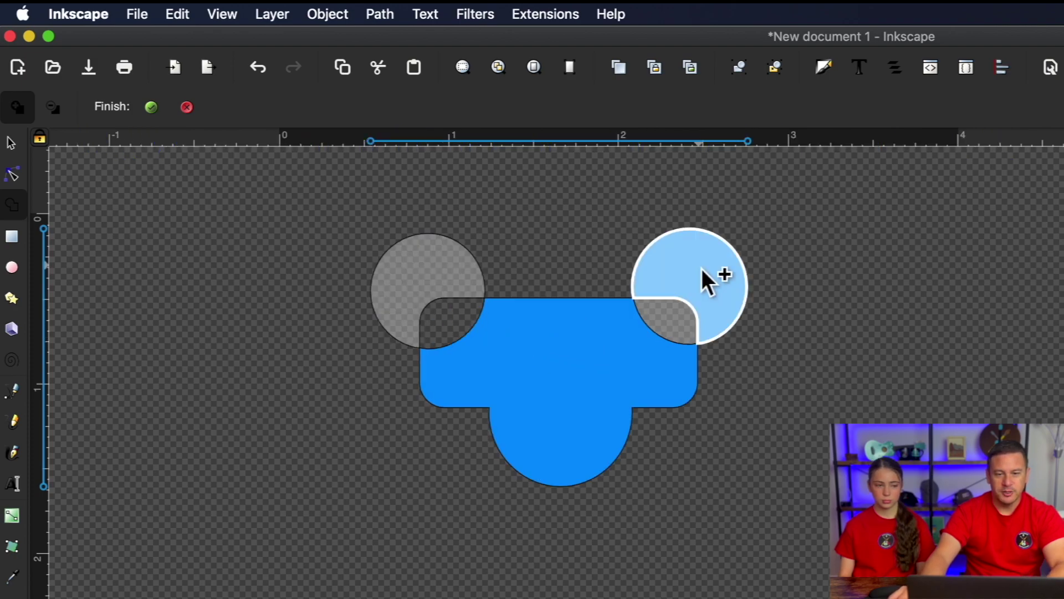
left_click(673, 312, "alt")
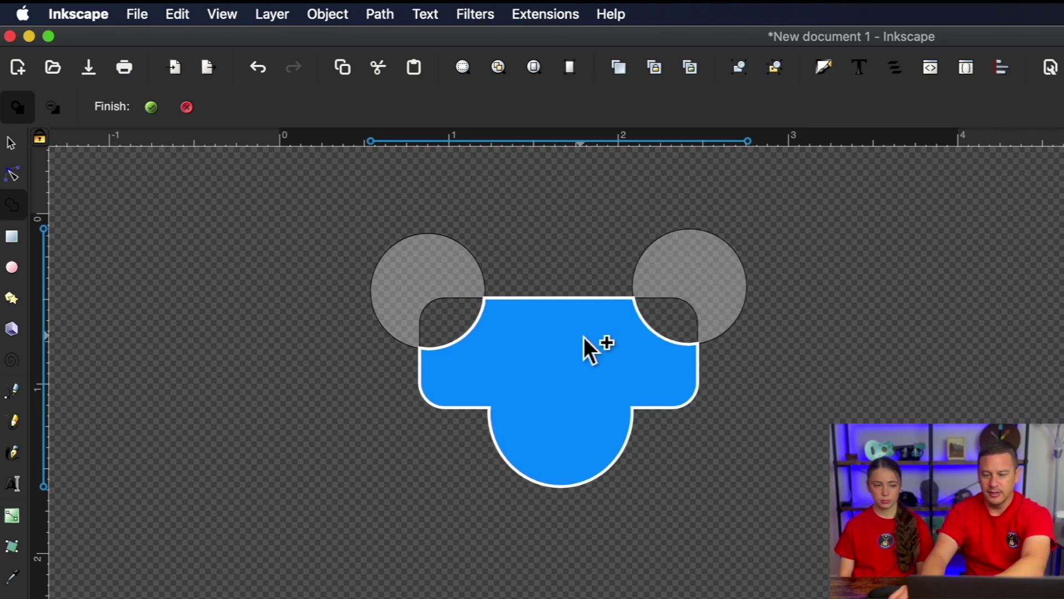
key("Return")
left_click_drag(555, 383, 601, 447)
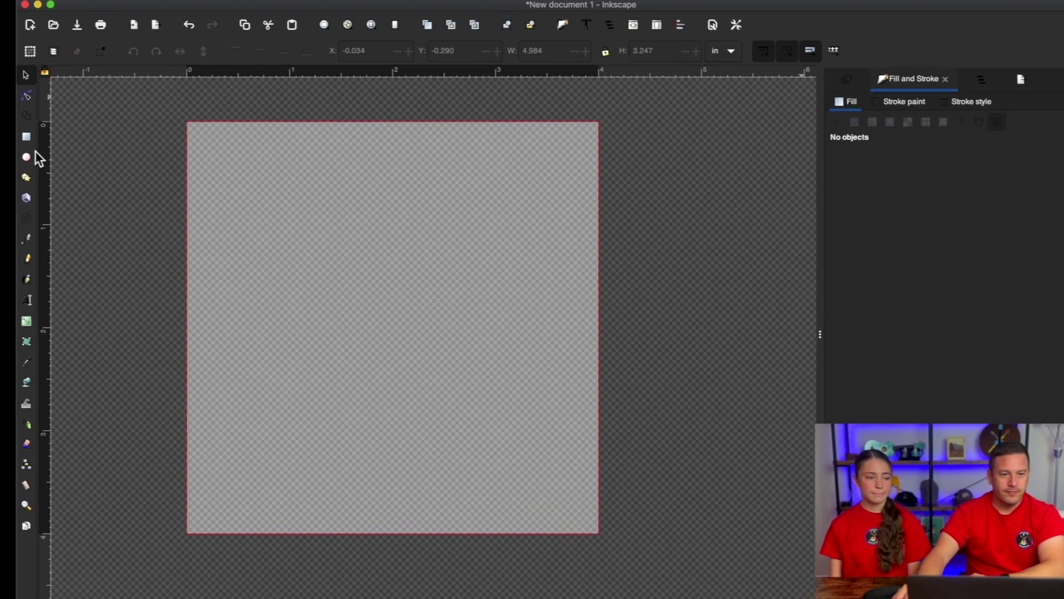
- Draw a yellow rectangle about 3.4 in wide and 1.8 in high on the empty page
left_click(61, 130)
left_click_drag(316, 312, 846, 591)
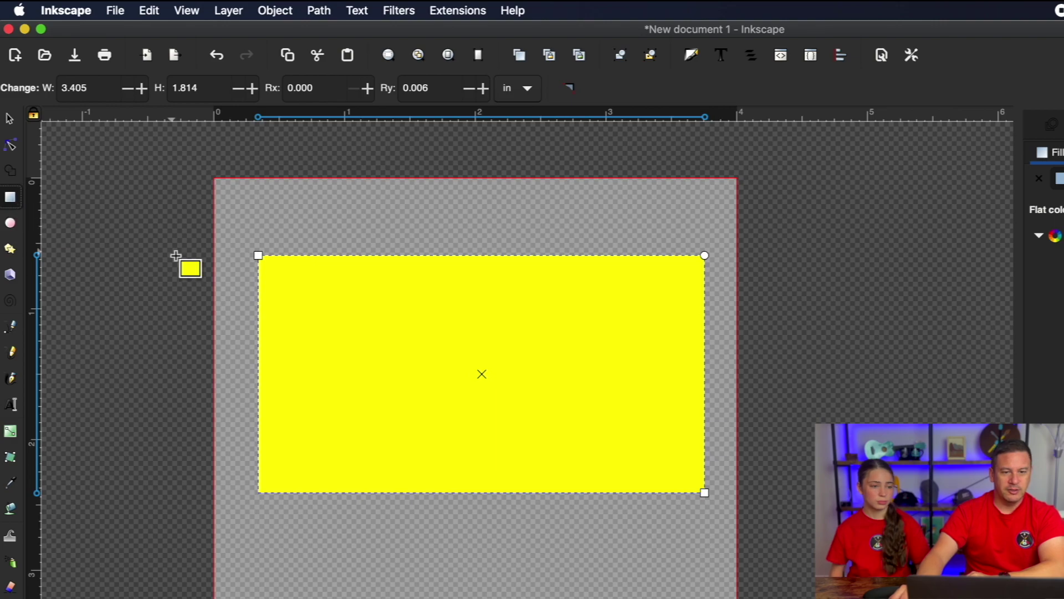
- Draw about a dozen closed, irregular triangles with the Pen tool, crossing each other and the edges of the yellow rectangle
left_click(10, 326)
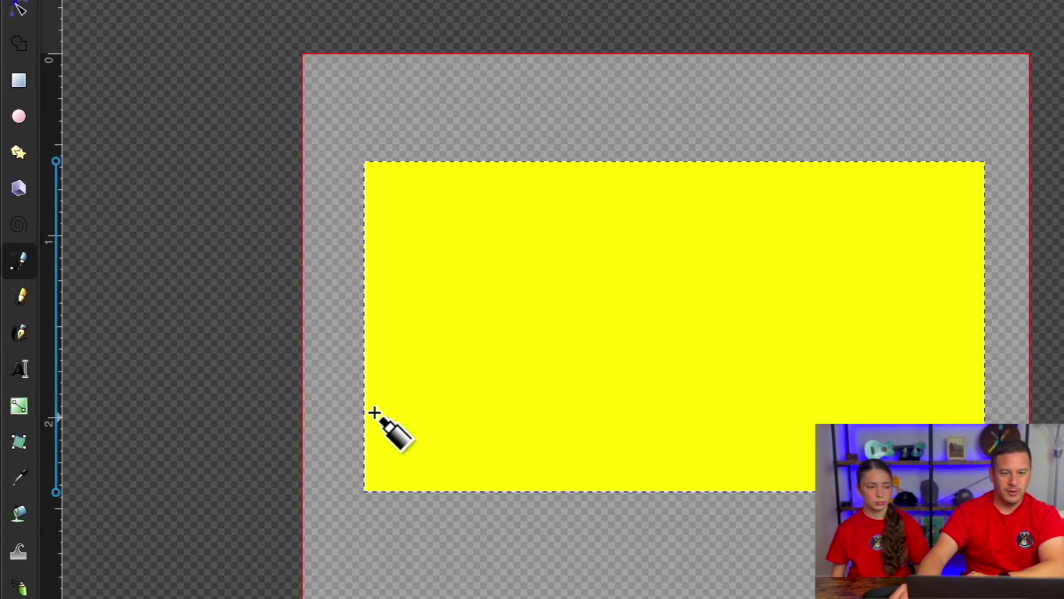
left_click(232, 327)
left_click(349, 198)
left_click(431, 229)
left_click(233, 327)
left_click(378, 505)
left_click(309, 173)
left_click(449, 527)
left_click(378, 505)
left_click(275, 342)
left_click(611, 178)
left_click(682, 334)
left_click(275, 342)
left_click(546, 165)
left_click(673, 233)
left_click(736, 172)
left_click(831, 333)
left_click(553, 375)
left_click(828, 399)
left_click(544, 415)
left_click(261, 387)
left_click(259, 208)
left_click(527, 132)
left_click(475, 382)
left_click(843, 240)
left_click(672, 148)
left_click(595, 268)
left_click(847, 295)
left_click(605, 349)
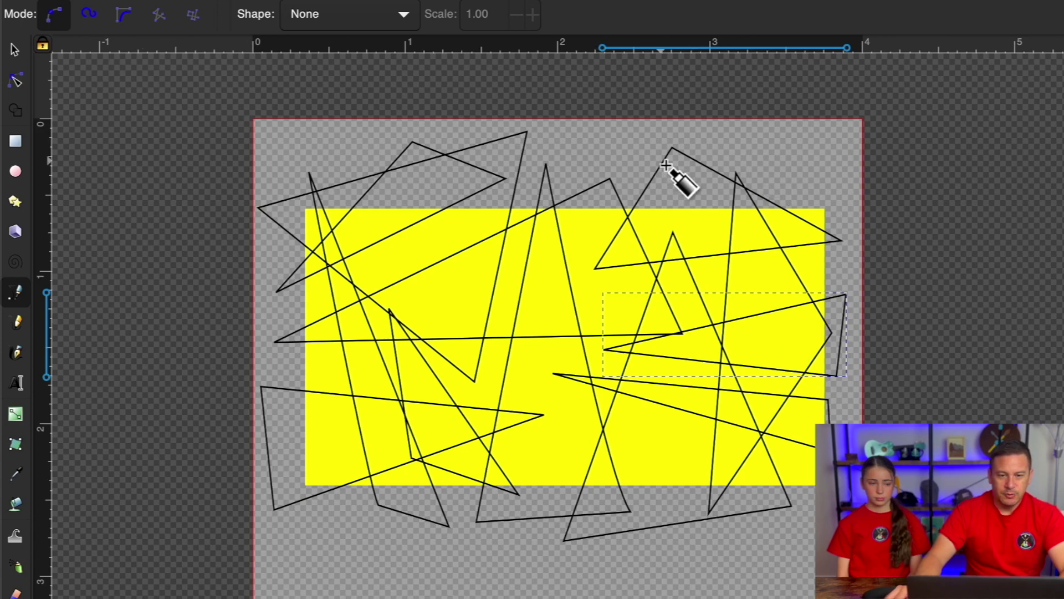
- Fill the tall central triangle with cyan and the lower-left triangle with green
left_click(19, 55)
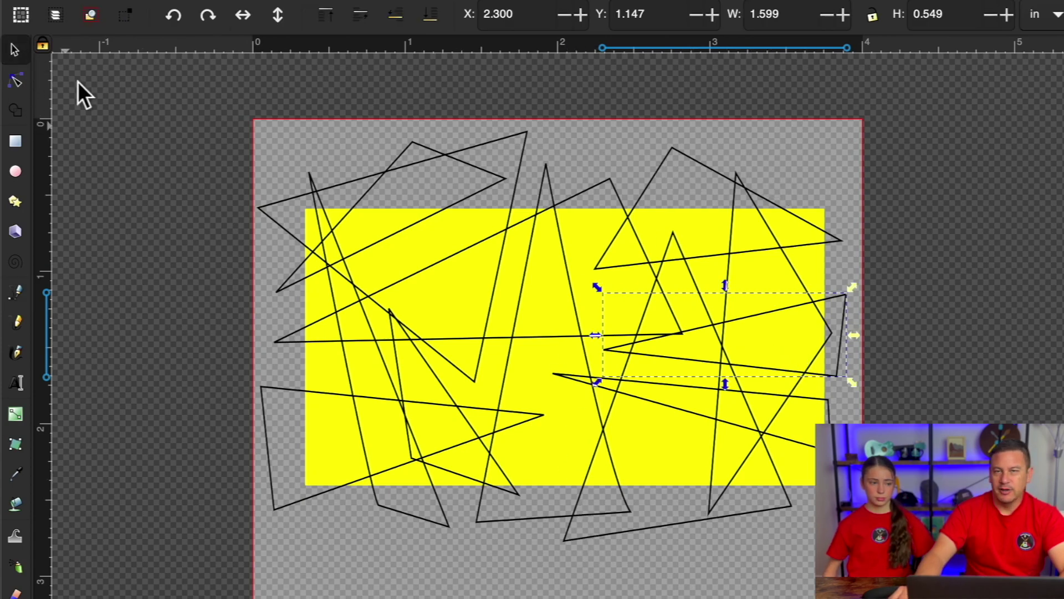
left_click(526, 506)
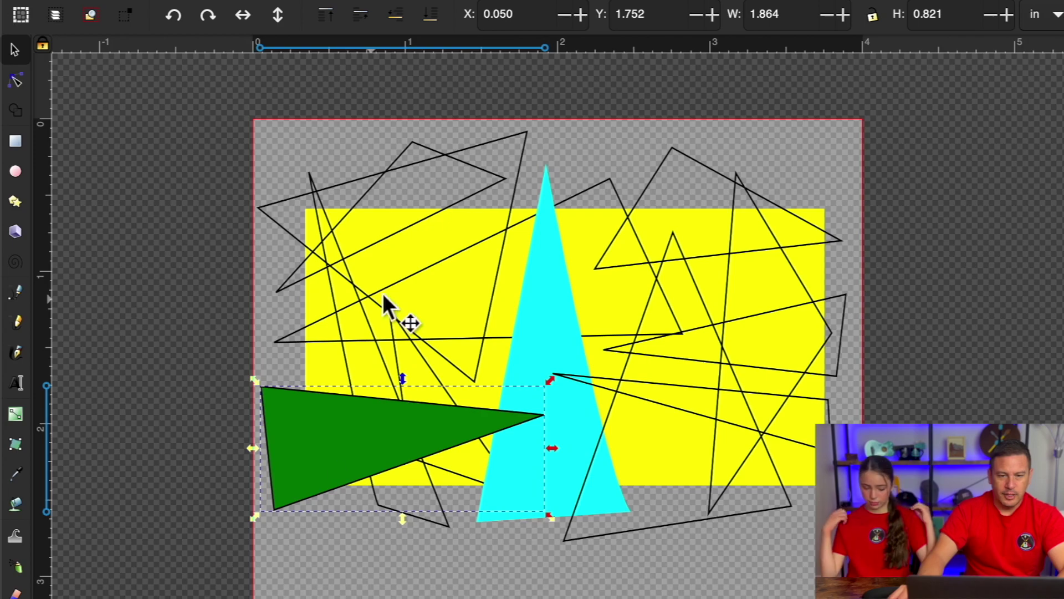
- Select the rectangle and all the triangles, fill them with Red (#FF0000), and remove their strokes
left_click_drag(207, 123, 851, 546)
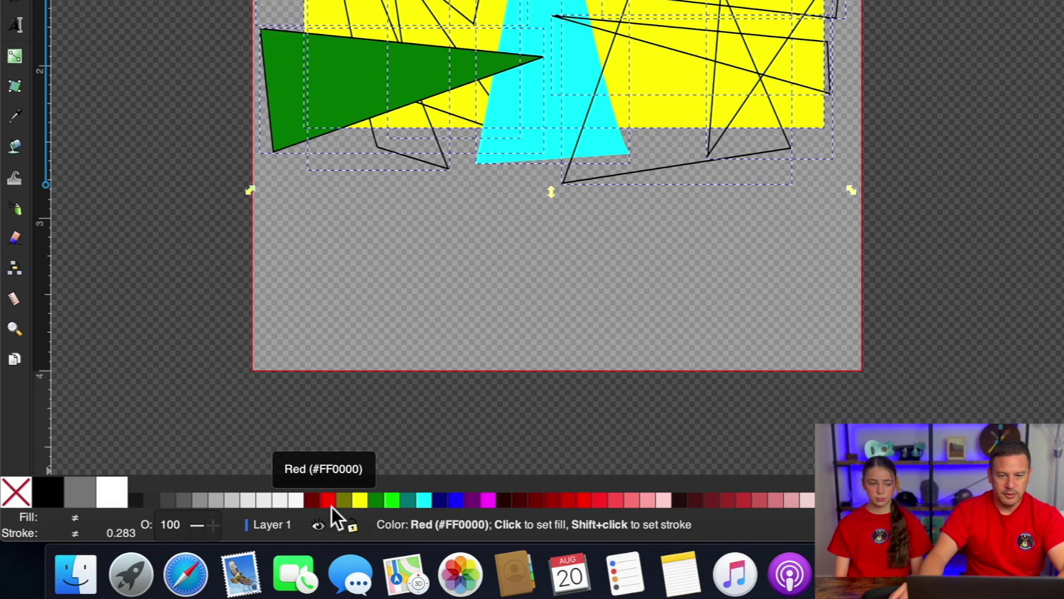
left_click(331, 504)
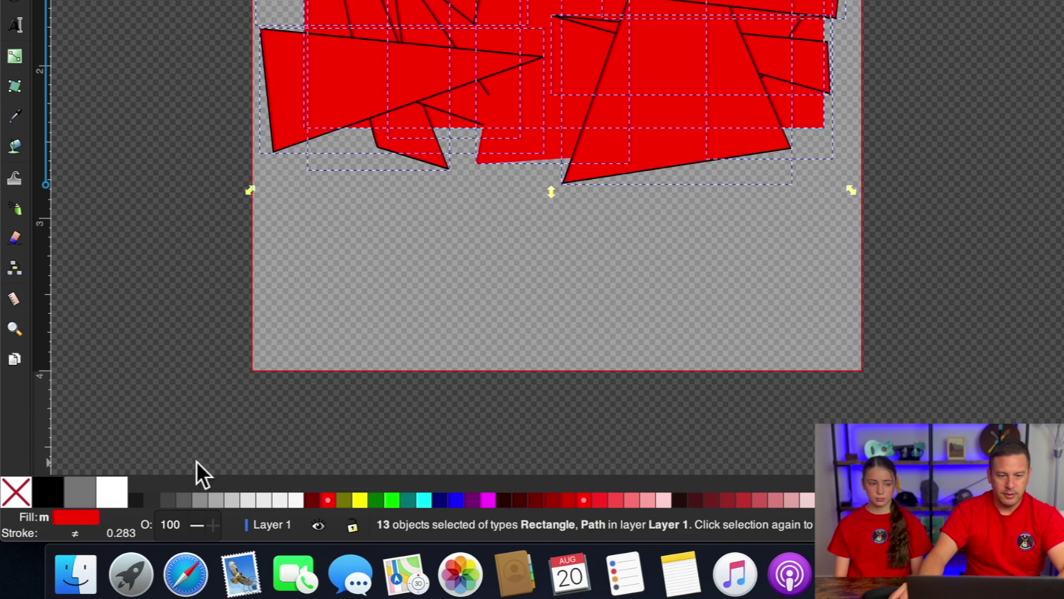
left_click(18, 495, "shift")
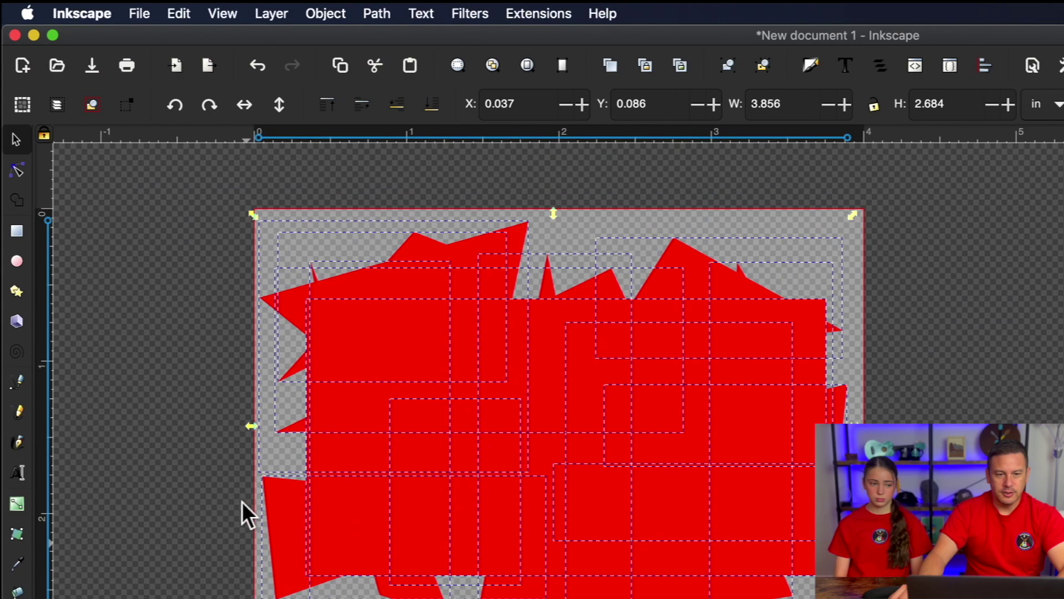
- Start the Shape Builder on the selected shapes and keep the segments in the rectangle's upper-left corner as separate pieces
left_click(15, 202)
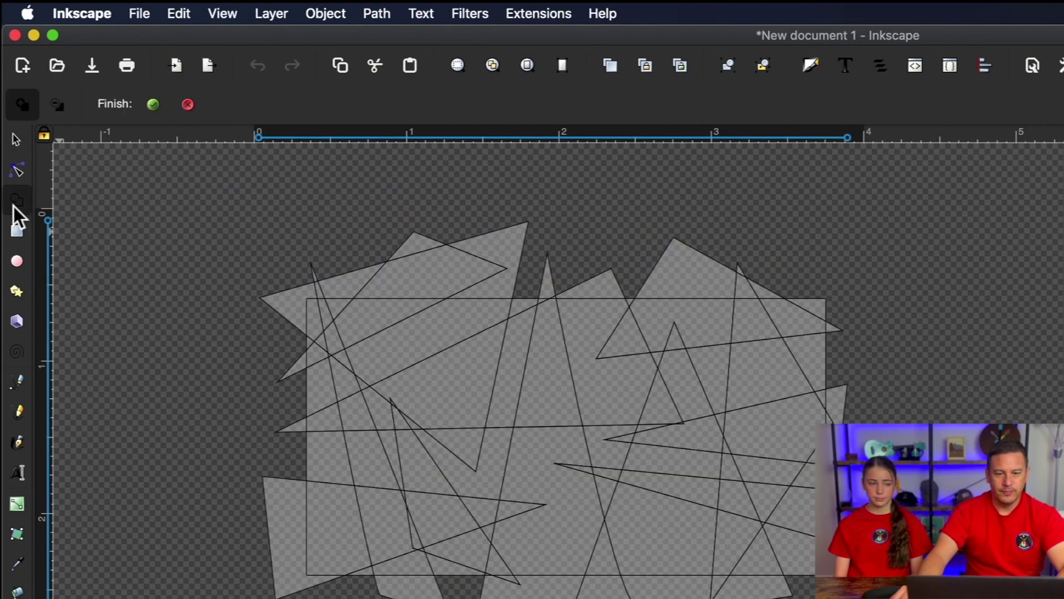
scroll(311, 356, "left", 3)
scroll(311, 356, "right", 3)
scroll(391, 371, "up", 1)
scroll(381, 373, "up", 5)
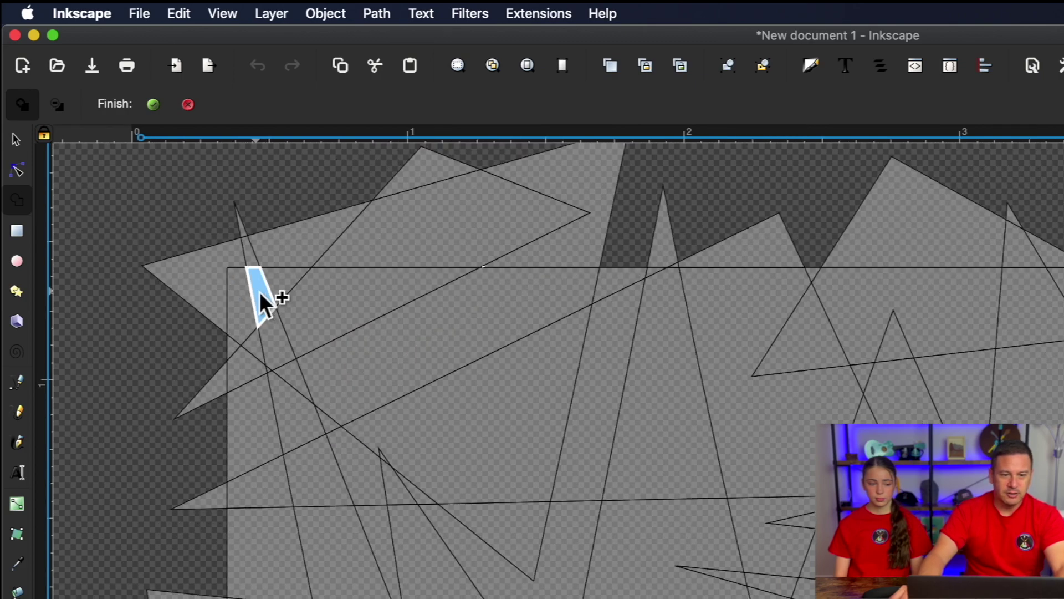
scroll(288, 361, "down", 5)
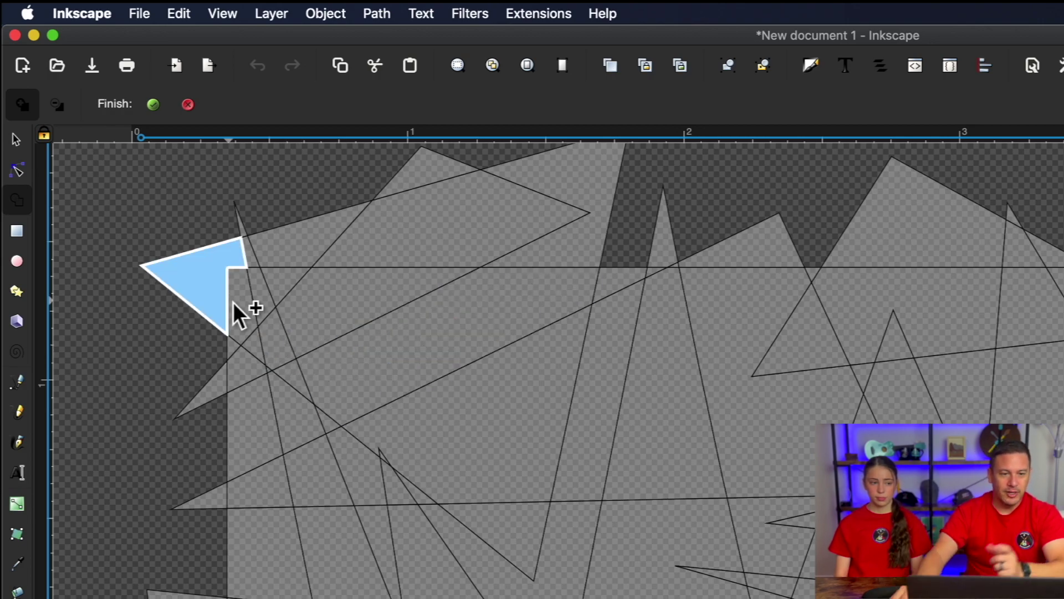
left_click(251, 300)
left_click(275, 283)
left_click(245, 349)
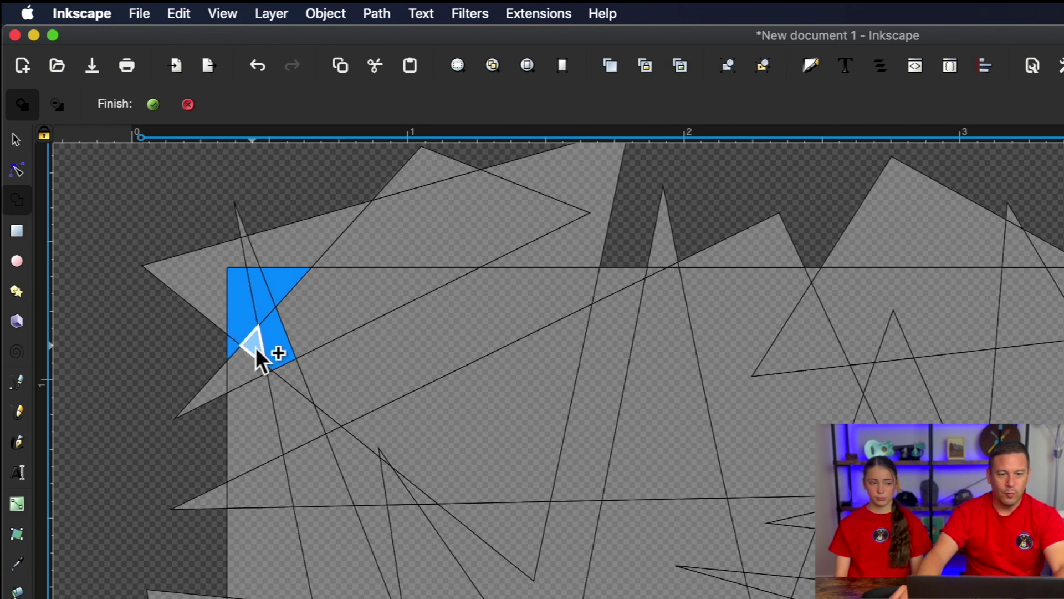
left_click(256, 348)
- Keep all remaining segments inside the rectangle and apply the Shape Builder result, discarding the triangle parts outside it
scroll(276, 269, "down", 2)
mouse_move(275, 269)
left_mouse_down()
mouse_move(488, 335)
mouse_move(532, 399)
left_mouse_up()
scroll(278, 272, "up", 5)
scroll(401, 323, "down", 8)
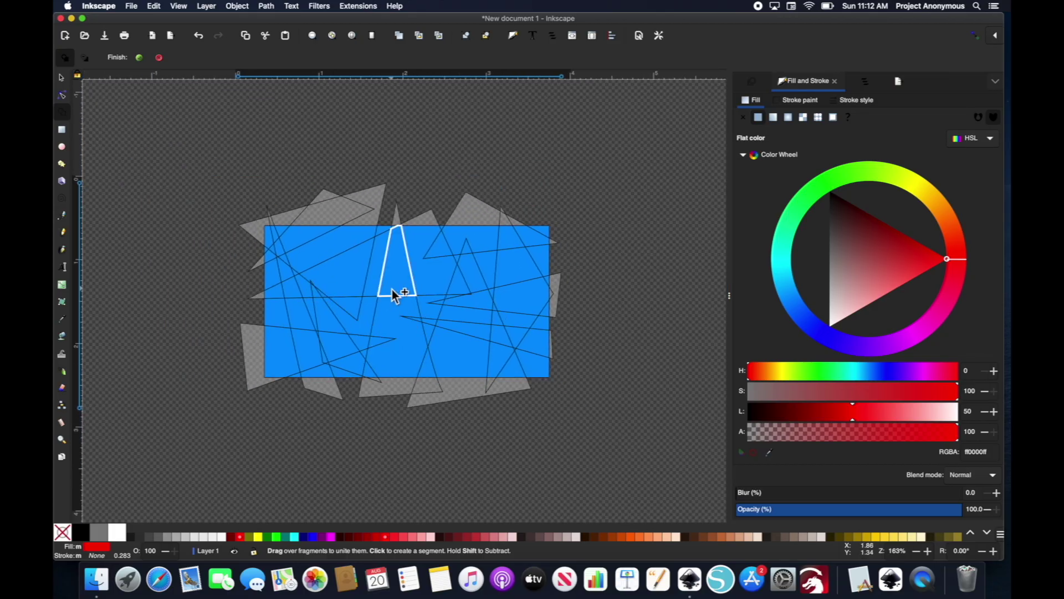
key("Return")
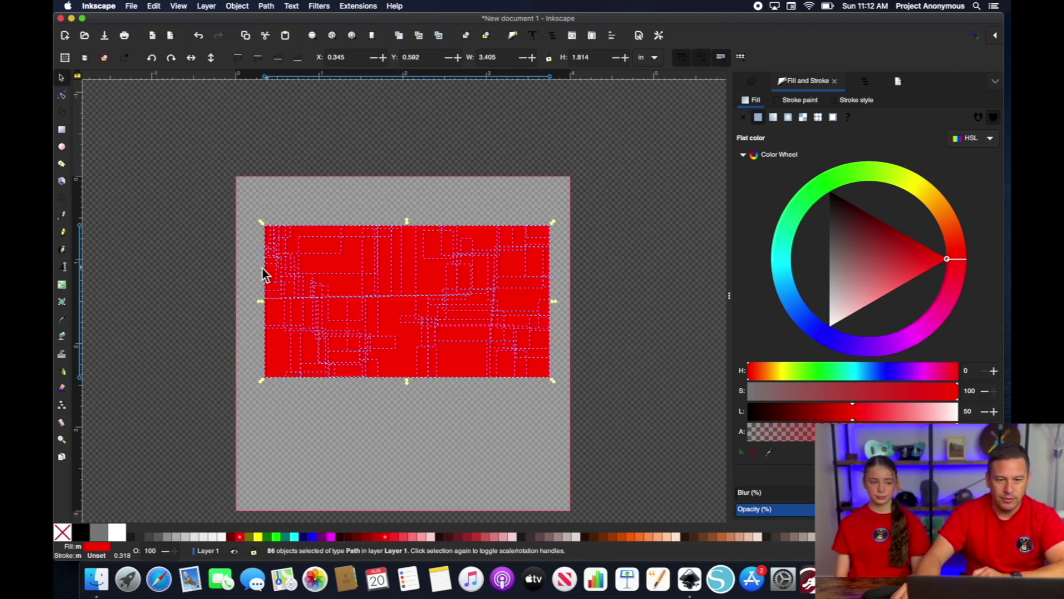
- Deselect everything, pull a few red pieces out of place to test that they are separate, and undo the moves
scroll(257, 258, "up", 3)
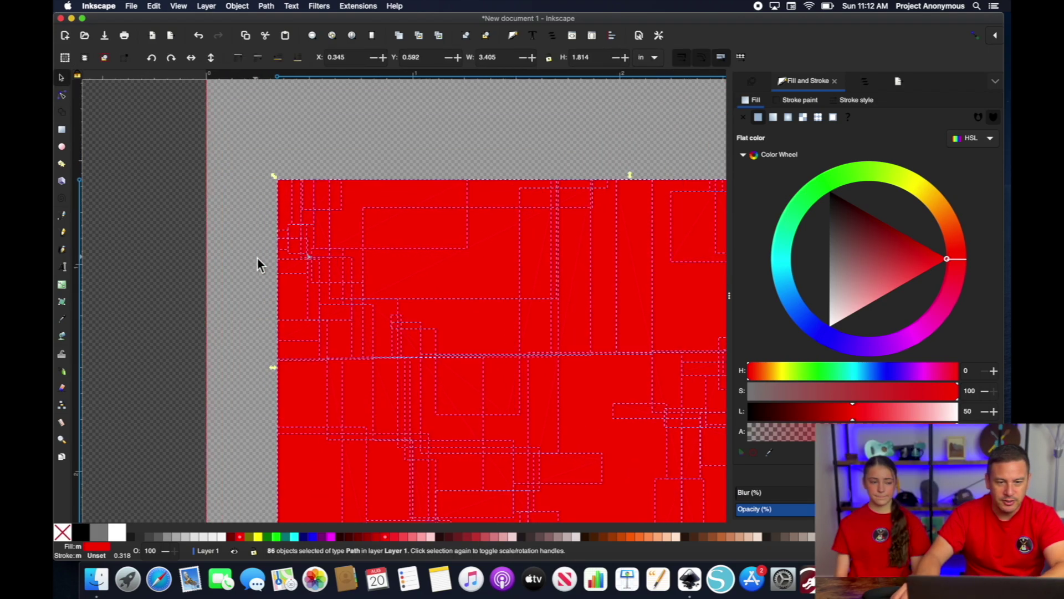
key("Escape")
left_click_drag(430, 289, 481, 290)
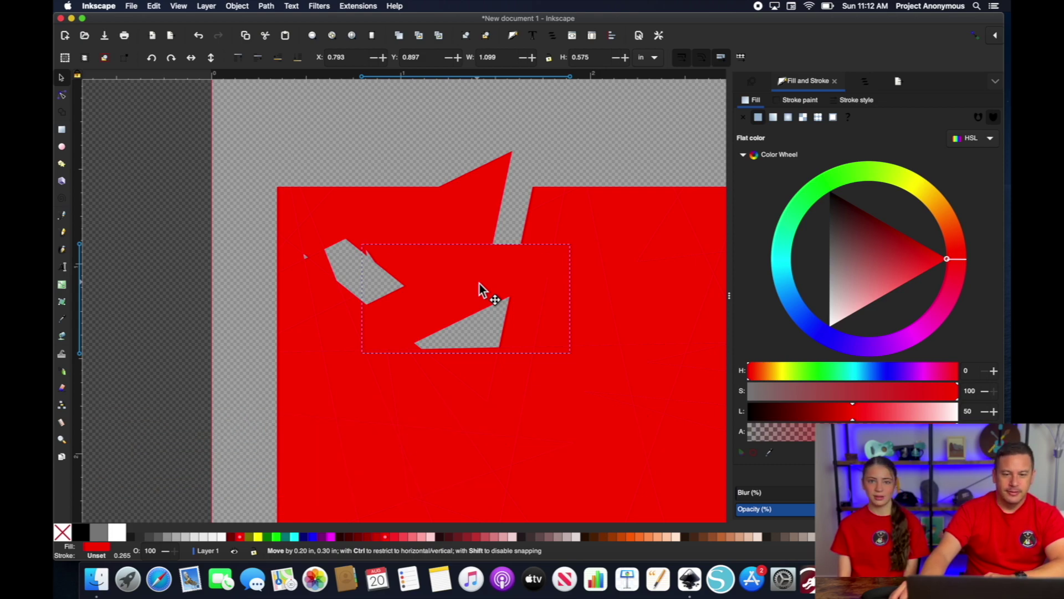
key("super+z")
key("super+z")
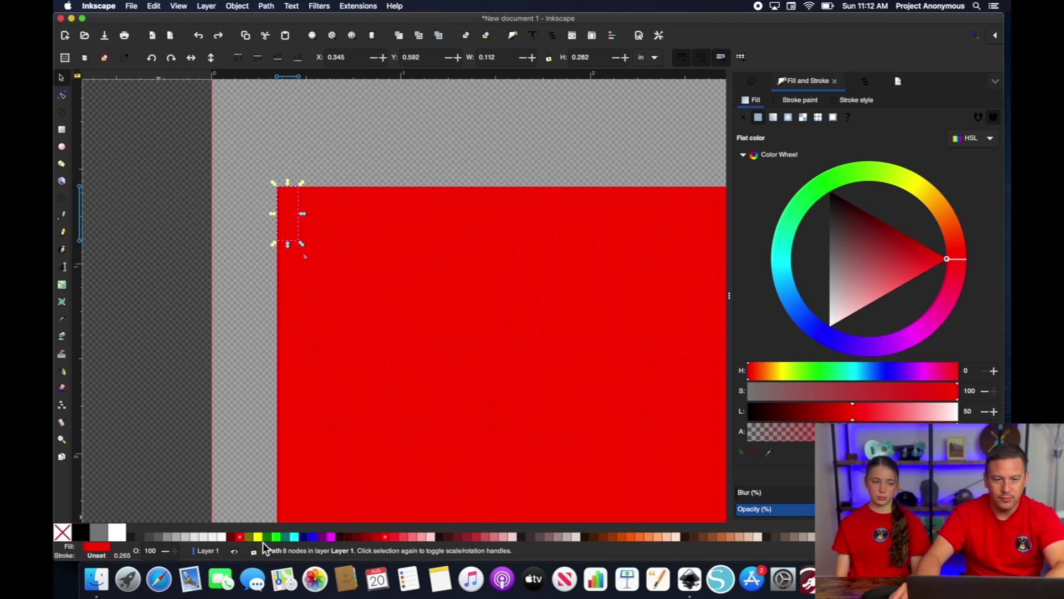
- Recolour individual segments across the rectangle with blue, green and cyan among the red ones, and remove the black strokes
key("super+shift+z")
key("super+shift+z")
key("super+shift+z")
key("super+shift+z")
key("5")
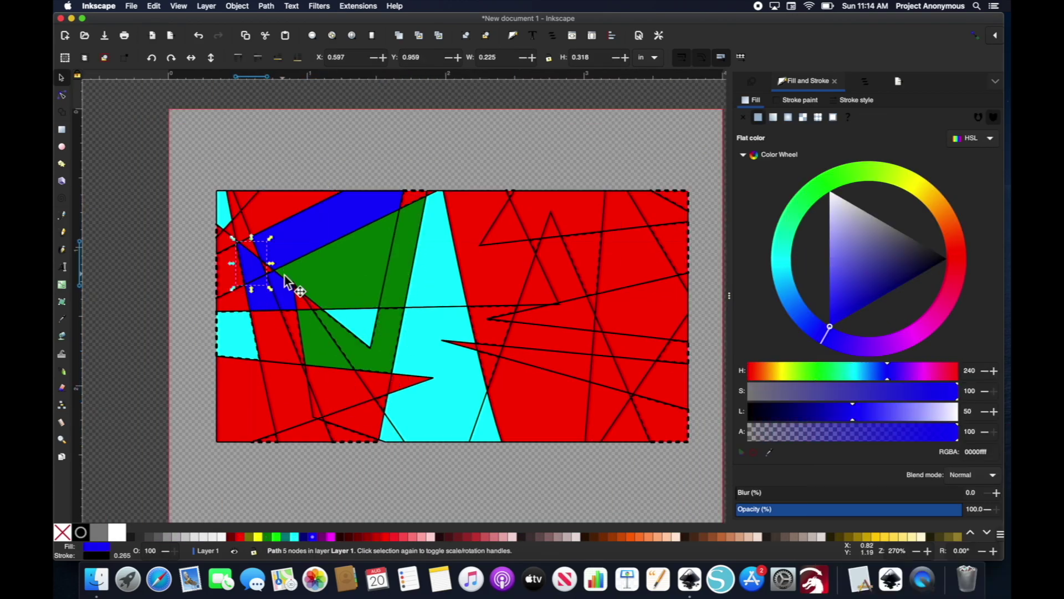
left_click(312, 536)
scroll(255, 354, "up", 4)
left_click(267, 536)
scroll(334, 324, "up", 6)
scroll(334, 325, "down", 8)
left_click(267, 536)
left_click(464, 380)
left_click(268, 537)
left_click(445, 410)
left_click(295, 536)
scroll(335, 324, "up", 4)
left_click(294, 537)
left_click(222, 244)
left_click(267, 536)
left_click(212, 206)
key("ctrl+a")
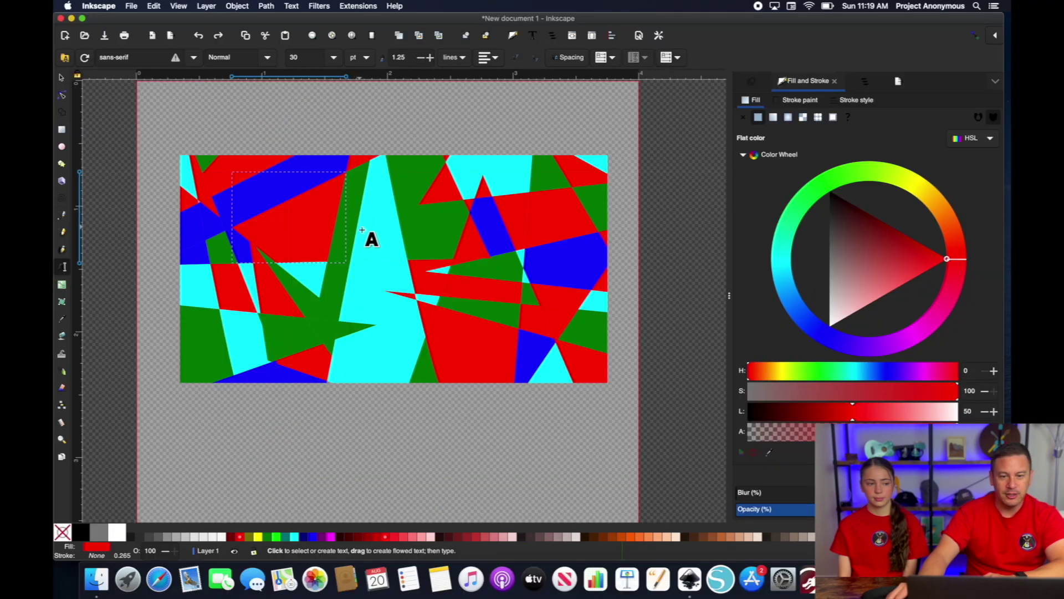
- Add the text SHAPE below the coloured rectangle and set its font to Arial Black
scroll(649, 219, "down", 3)
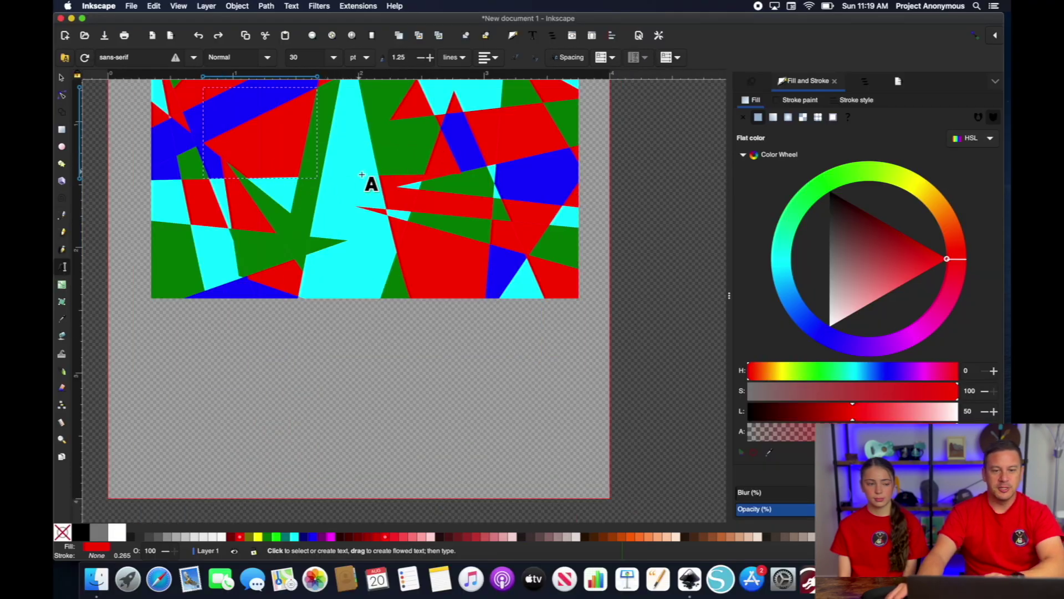
left_click(169, 356)
type("SHAP")
left_click(194, 57)
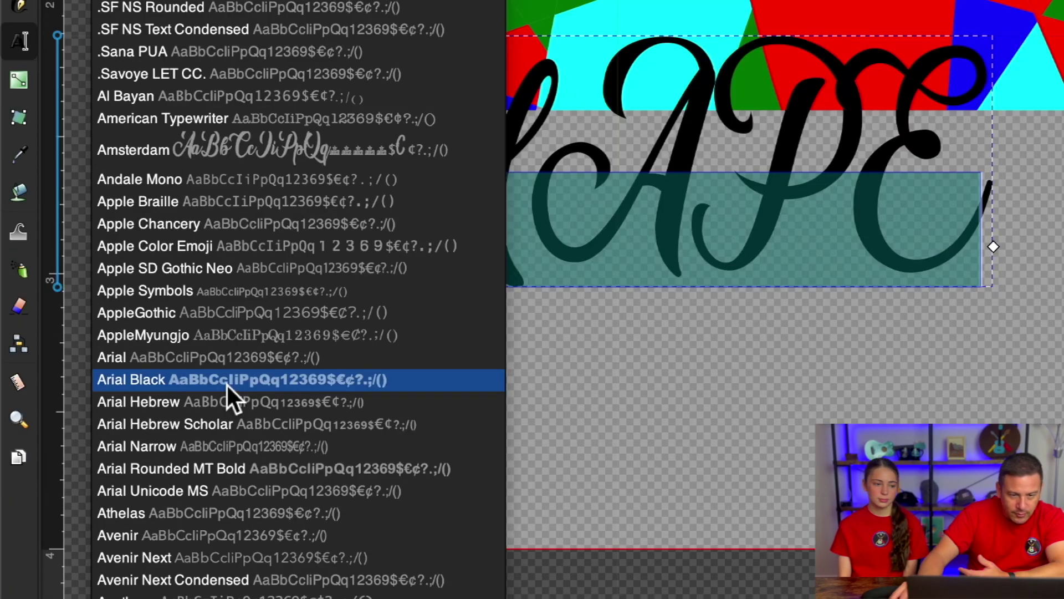
left_click(160, 429)
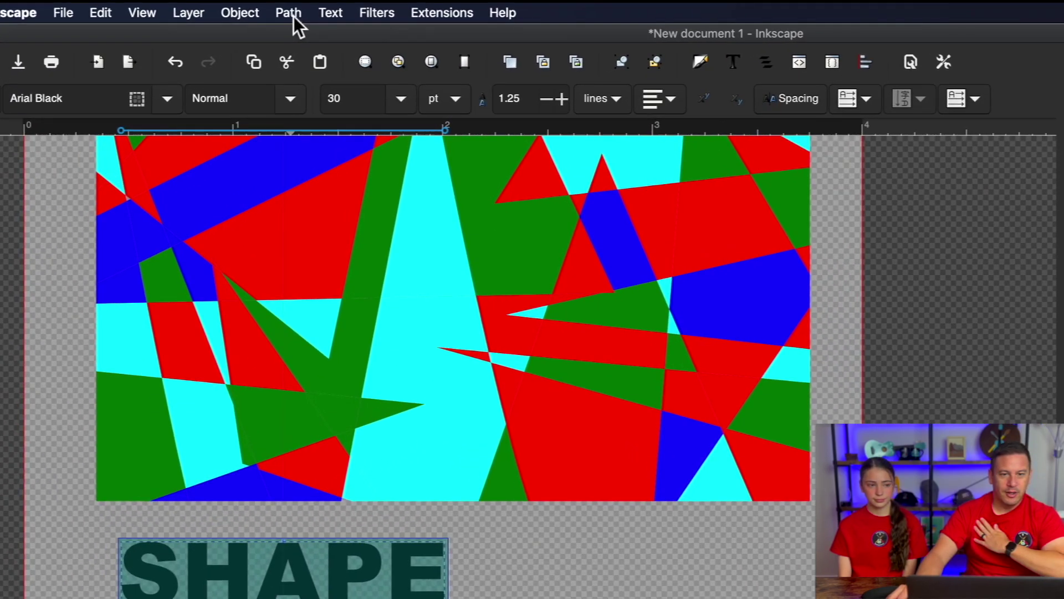
- Convert the SHAPE text to a path and scale it over the coloured rectangle to about 3.26 in wide and 1.62 in high
left_click(274, 7)
left_click(307, 41)
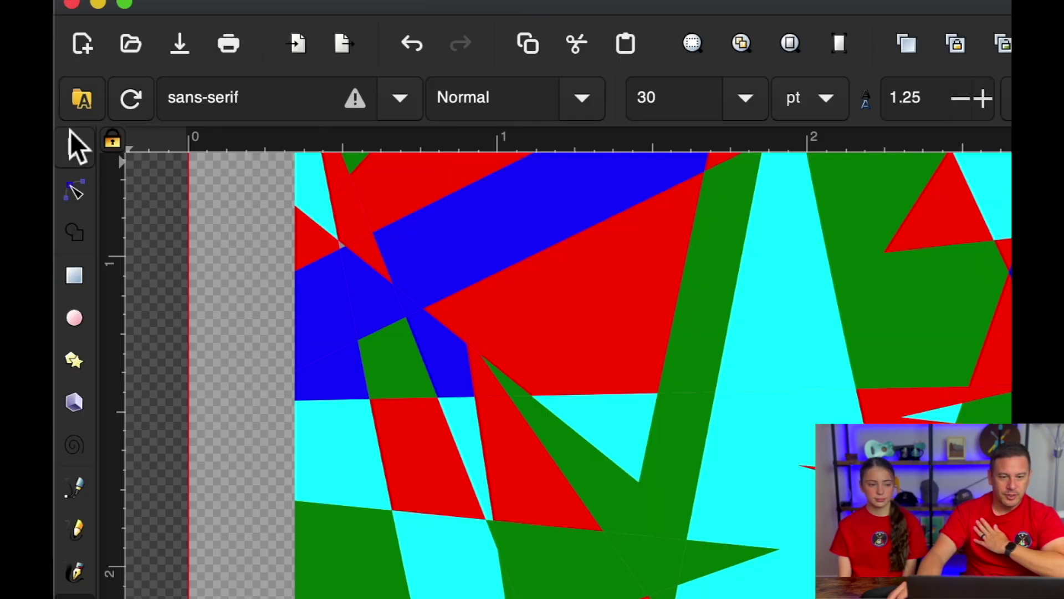
left_click(61, 78)
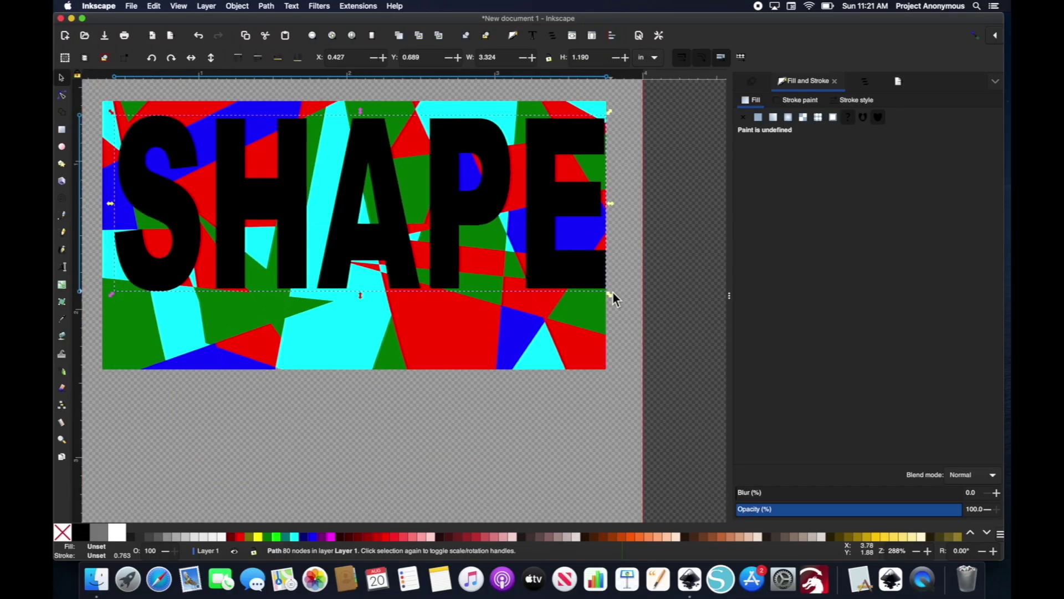
left_click_drag(612, 292, 611, 368)
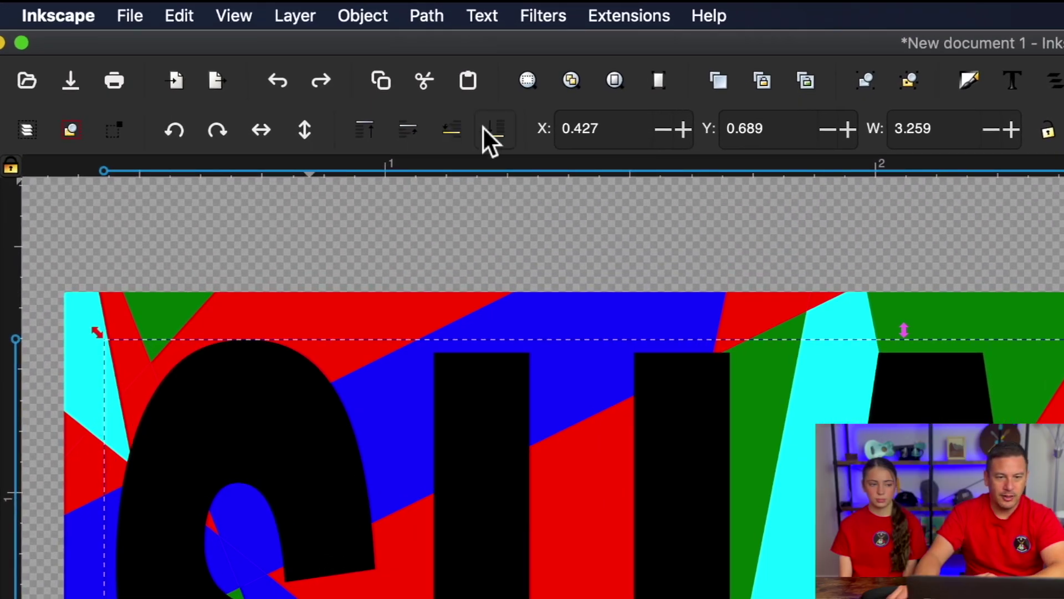
- Lower the SHAPE path behind the coloured pieces and select all the objects
left_click(493, 131)
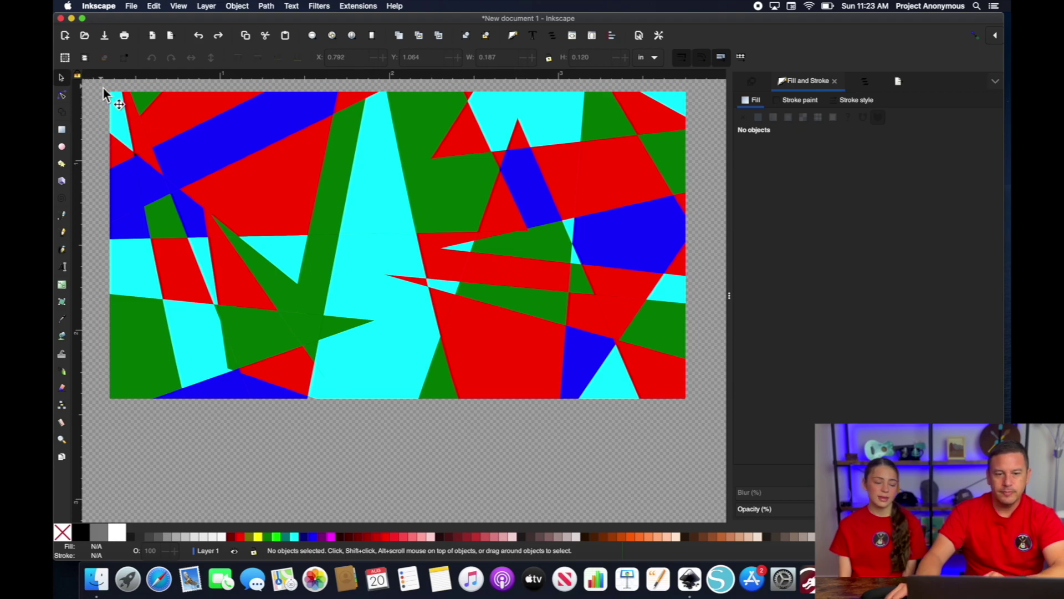
left_click_drag(103, 88, 530, 371)
left_click_drag(697, 435, 706, 430)
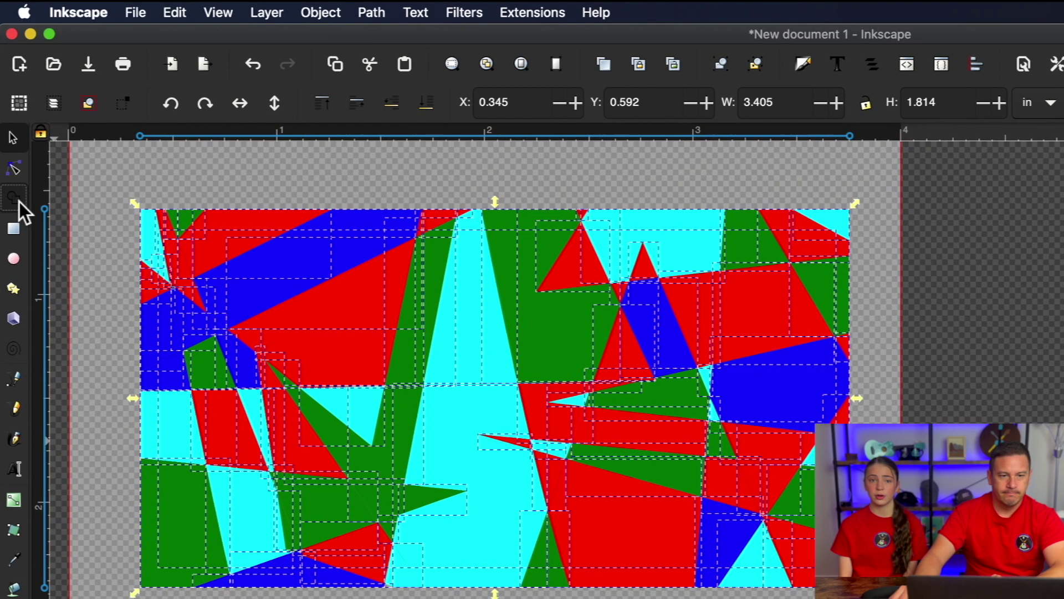
- Start the Shape Builder on the selection and keep the segments in the upper part of the letter S
left_click(19, 201)
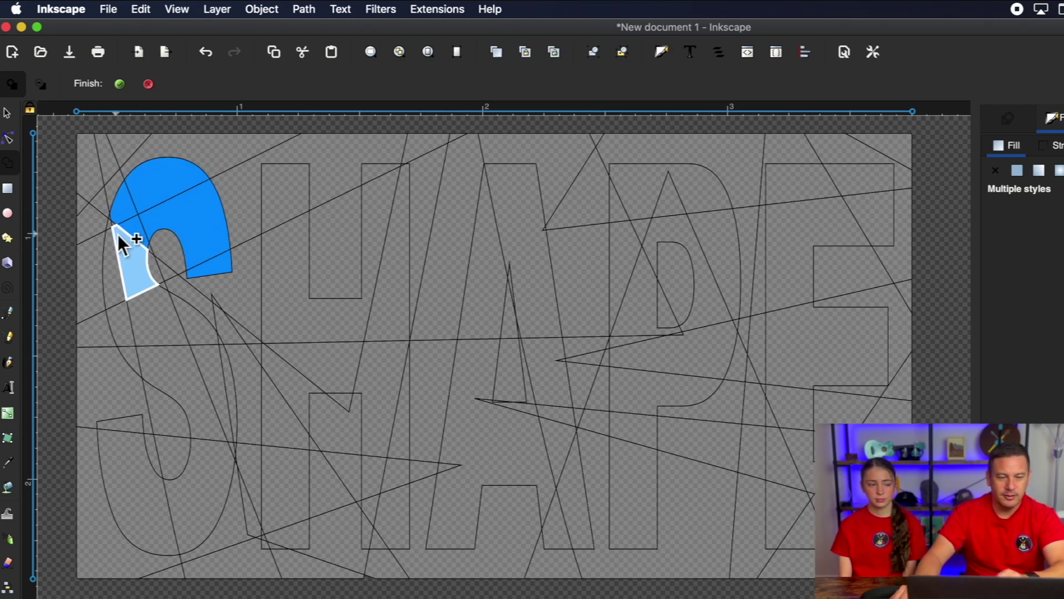
scroll(118, 235, "up", 4)
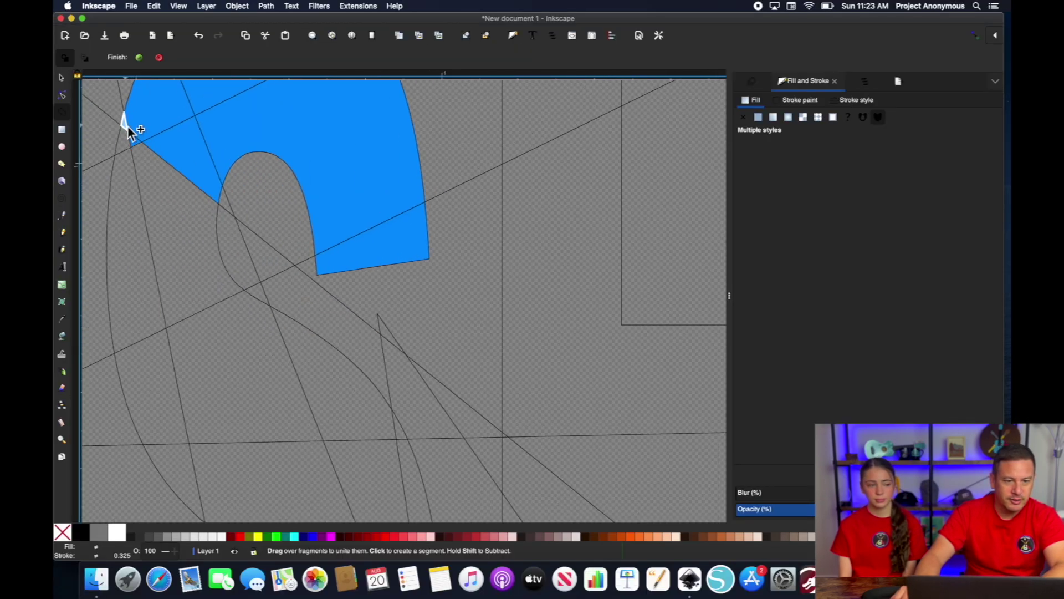
scroll(230, 361, "up", 5)
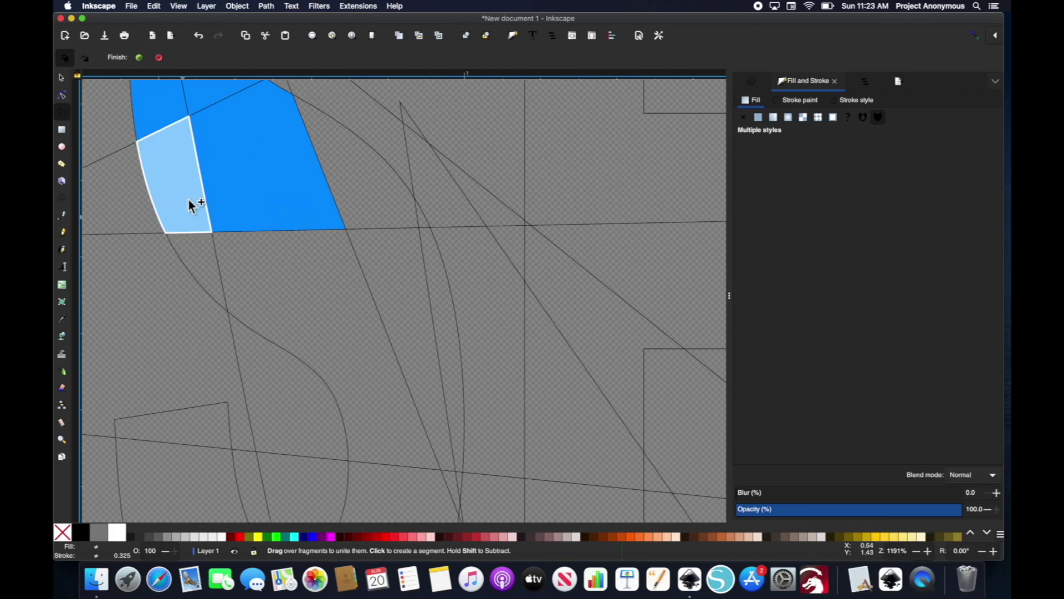
- Keep the remaining segments inside the letters of SHAPE and apply the result, discarding the background around them
left_click(504, 228)
scroll(504, 228, "right", 5)
left_click(337, 382)
scroll(388, 332, "up", 3)
left_click(468, 431)
scroll(384, 300, "up", 5)
scroll(382, 310, "right", 5)
left_click(382, 355)
left_click(438, 262)
scroll(442, 310, "down", 5)
left_click(442, 317)
scroll(447, 355, "up", 5)
left_click(448, 400)
scroll(449, 388, "down", 5)
left_click(568, 317)
left_click(569, 317)
scroll(280, 247, "up", 5)
scroll(388, 205, "down", 5)
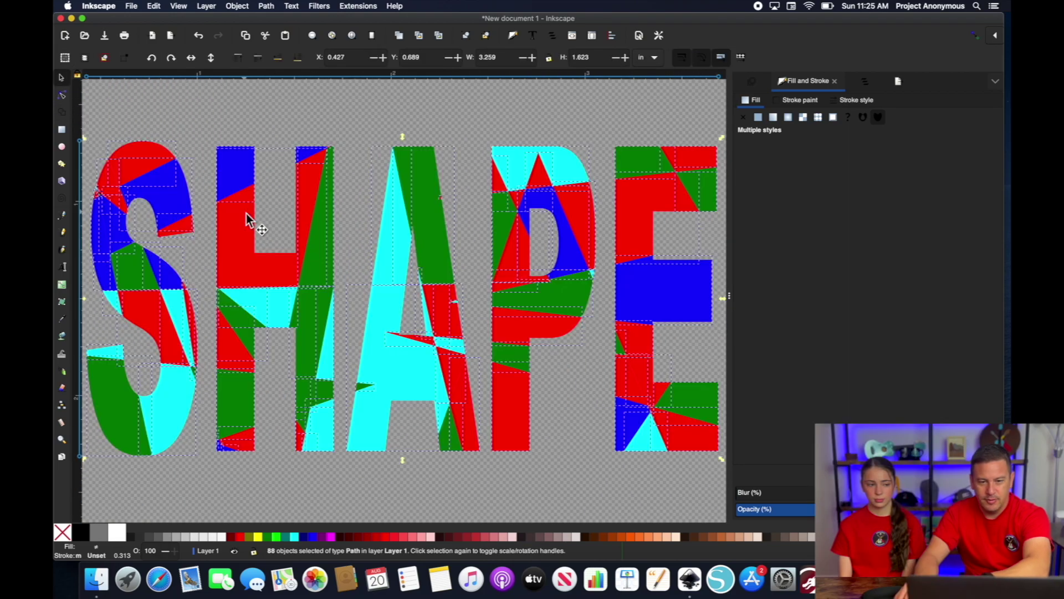
- Deselect the multicoloured letters and add a new layer named Red
scroll(504, 477, "down", 1)
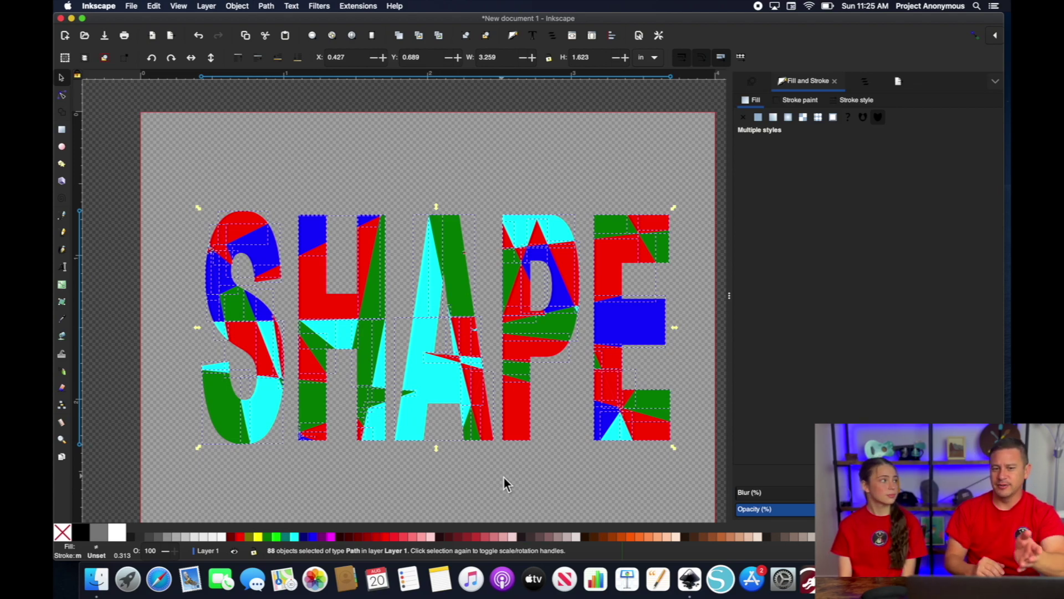
left_click(504, 476)
scroll(385, 369, "down", 1)
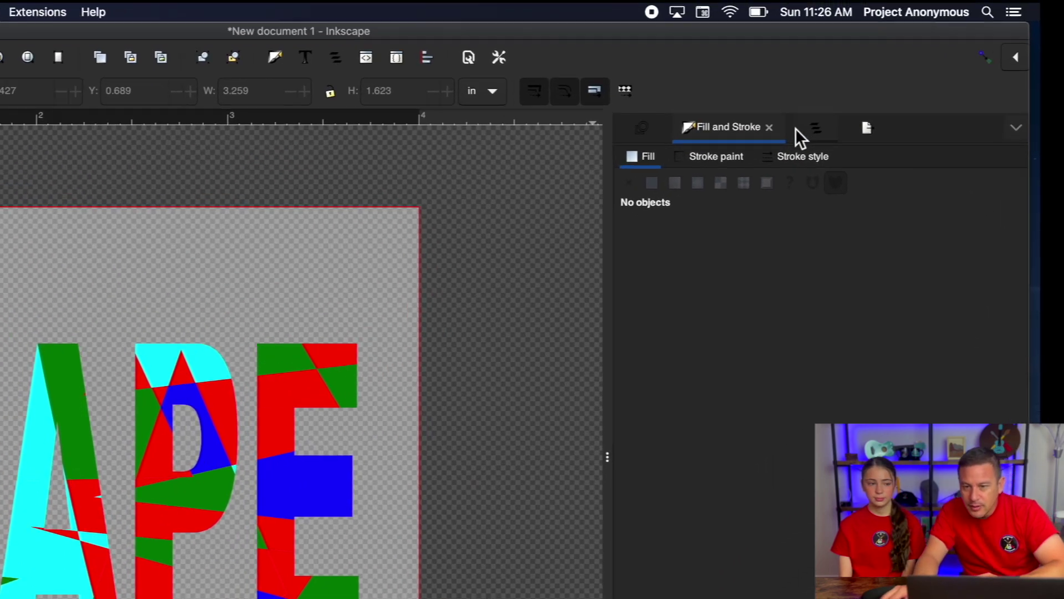
left_click(865, 82)
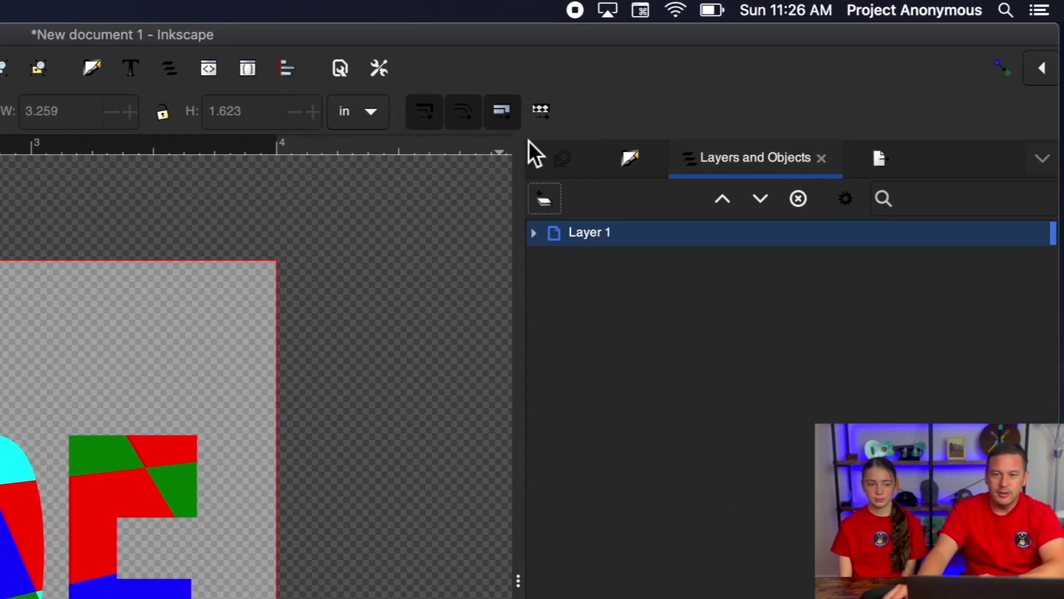
left_click(543, 201)
left_click(552, 351)
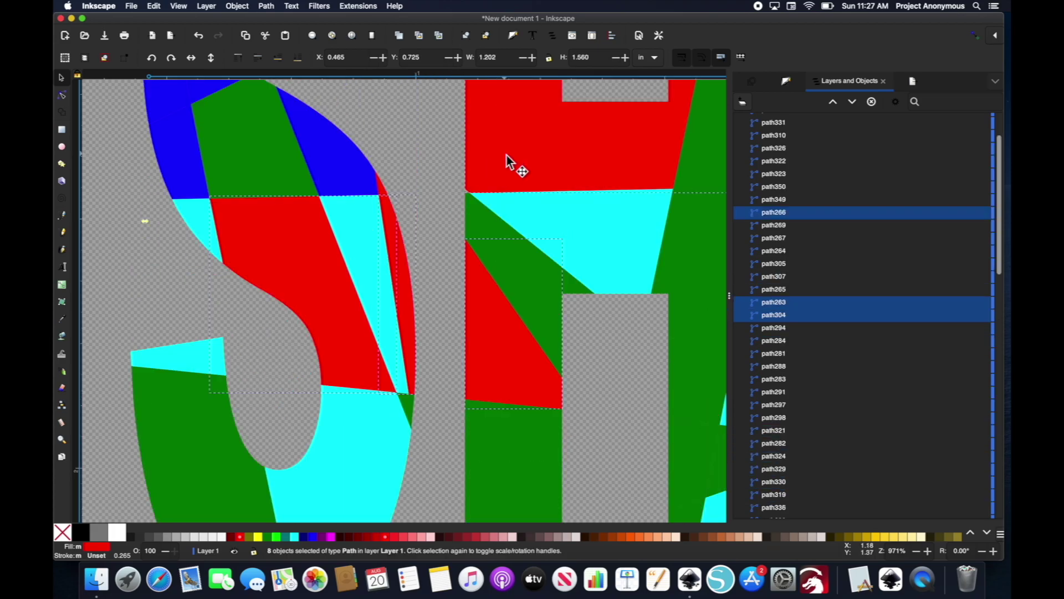
- Select the red pieces throughout the letters, including the initially missed ones, and move them to the Red layer
scroll(510, 160, "right", 10)
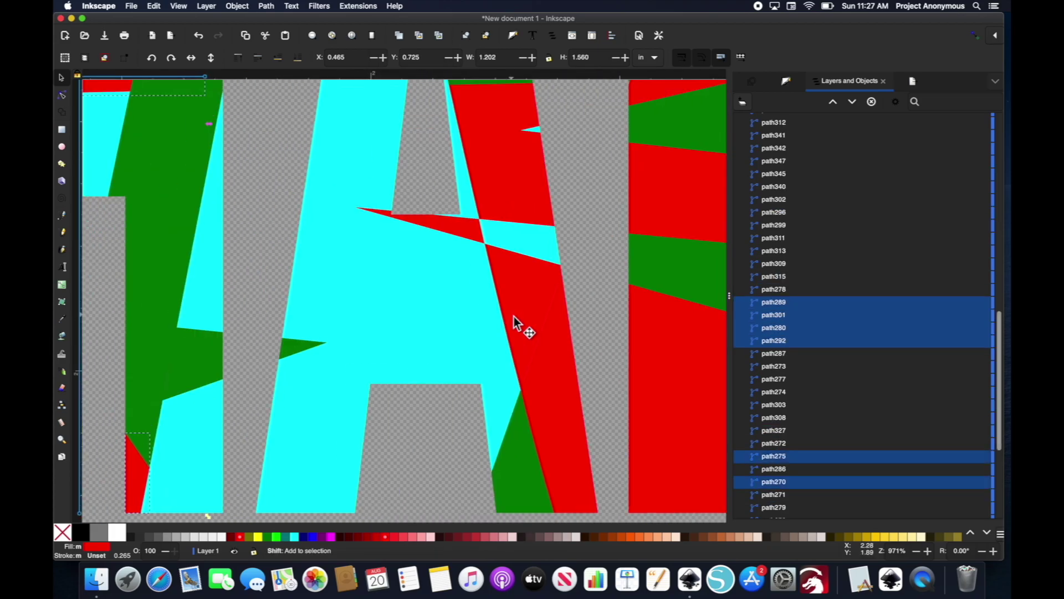
left_click(504, 321, "shift")
left_click(483, 226, "shift")
scroll(484, 231, "up", 10)
scroll(484, 230, "right", 4)
left_click(644, 331, "shift")
scroll(644, 332, "down", 10)
scroll(501, 374, "right", 8)
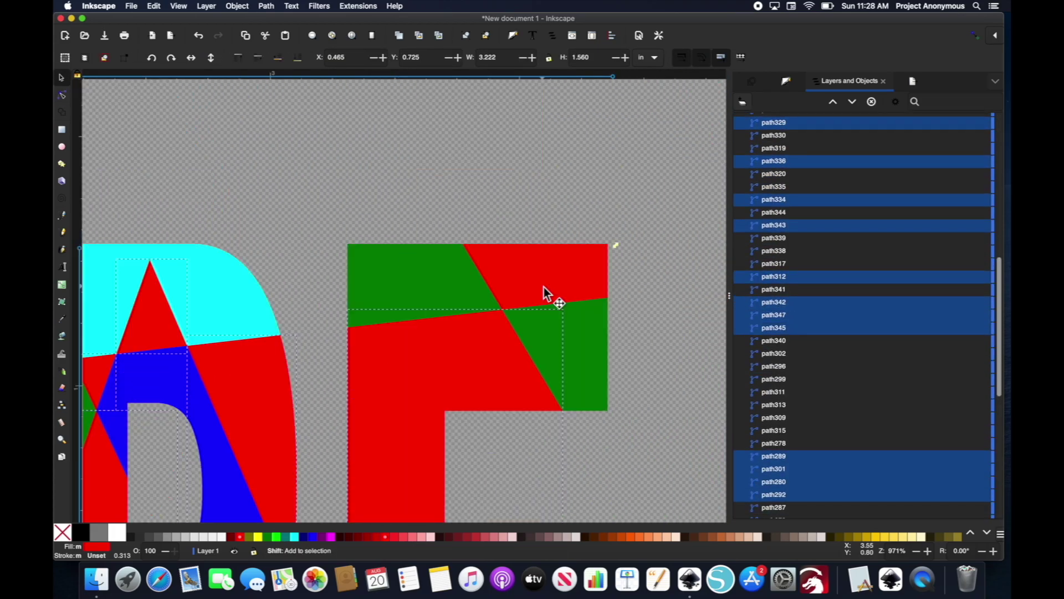
right_click(514, 261)
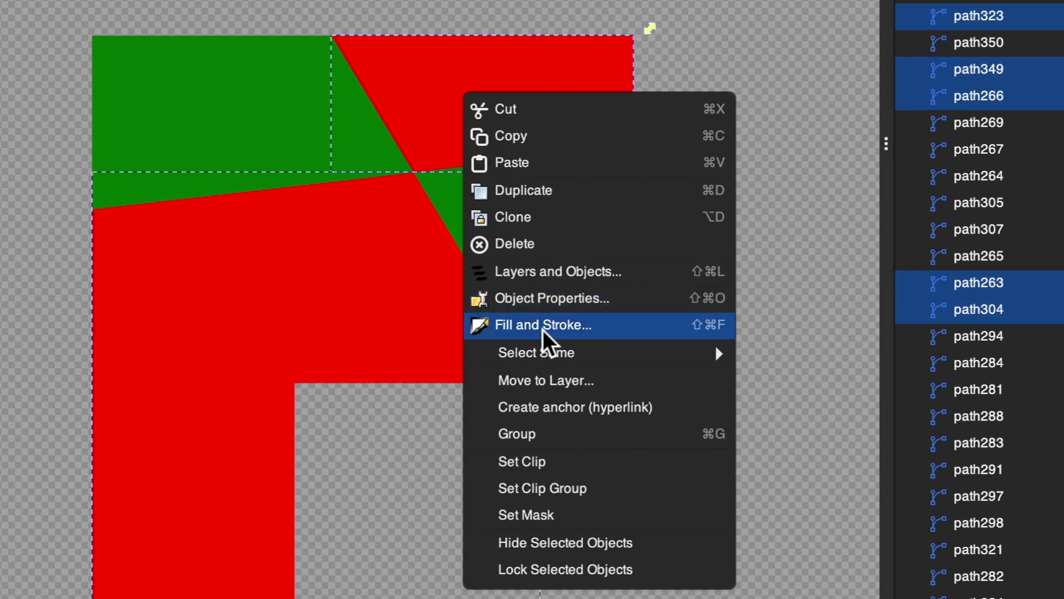
left_click(524, 360)
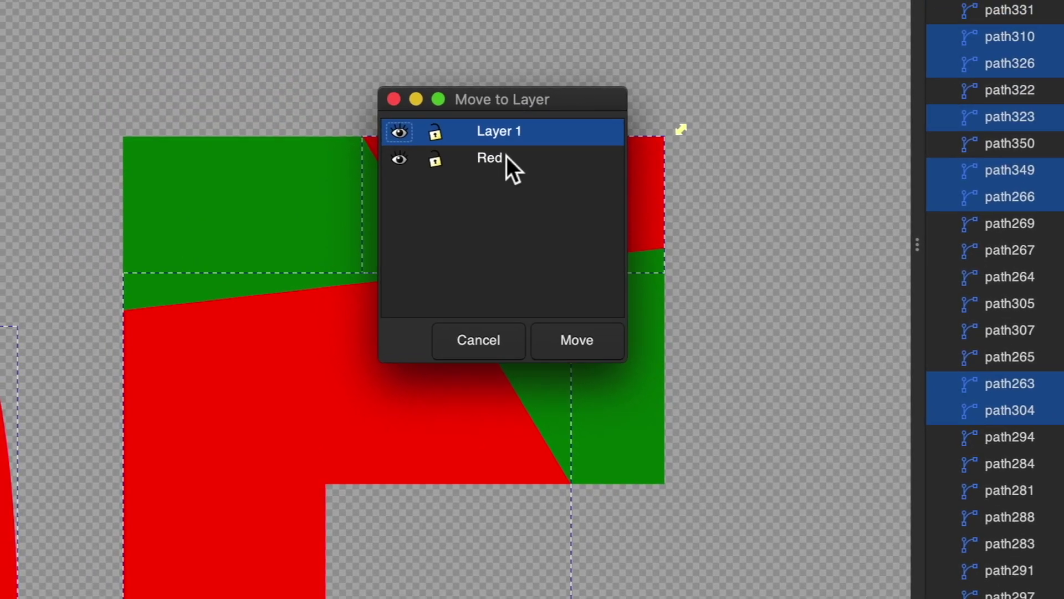
left_click(499, 158)
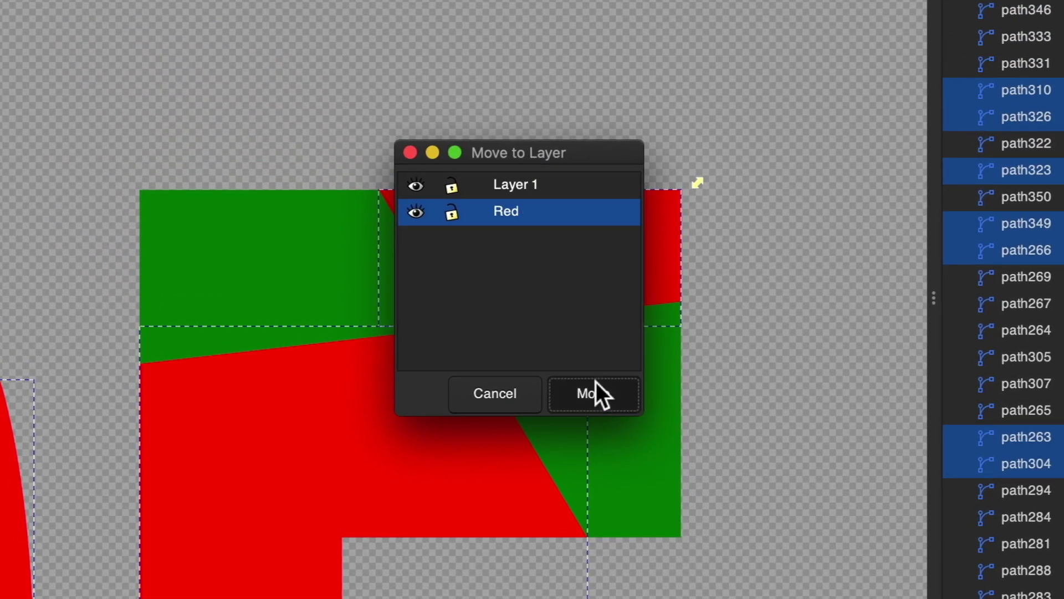
left_click(578, 340)
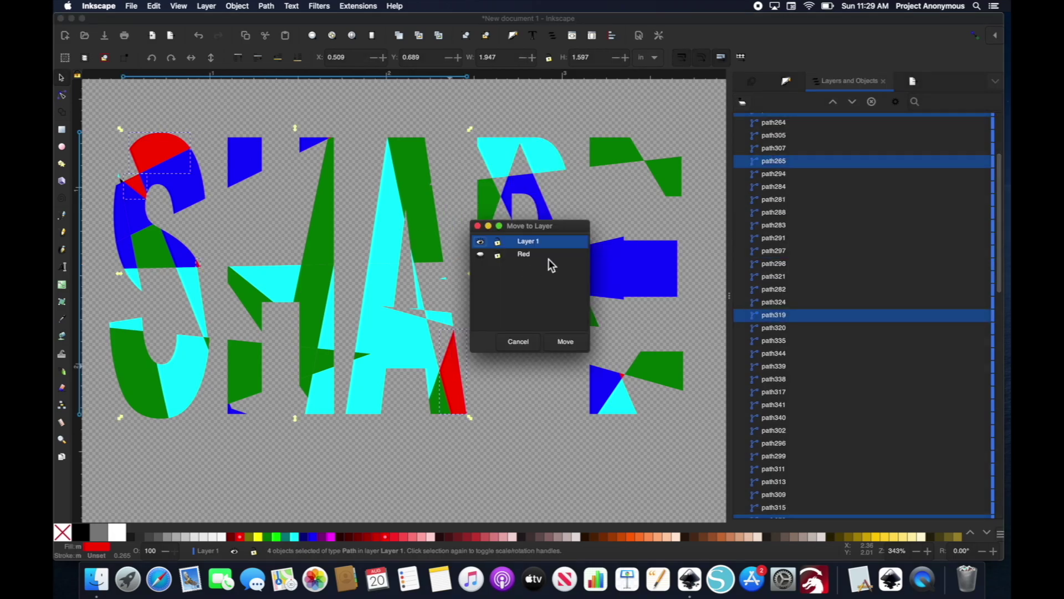
left_click(563, 341)
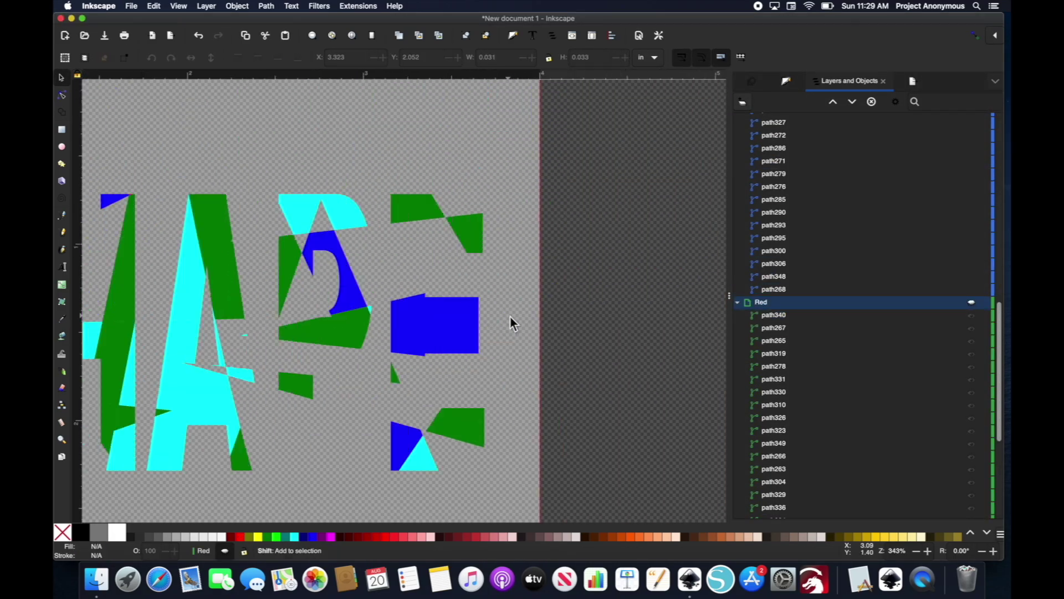
- Add a layer named Green and move the green pieces of the letters into it
left_click(743, 103)
key("BackSpace")
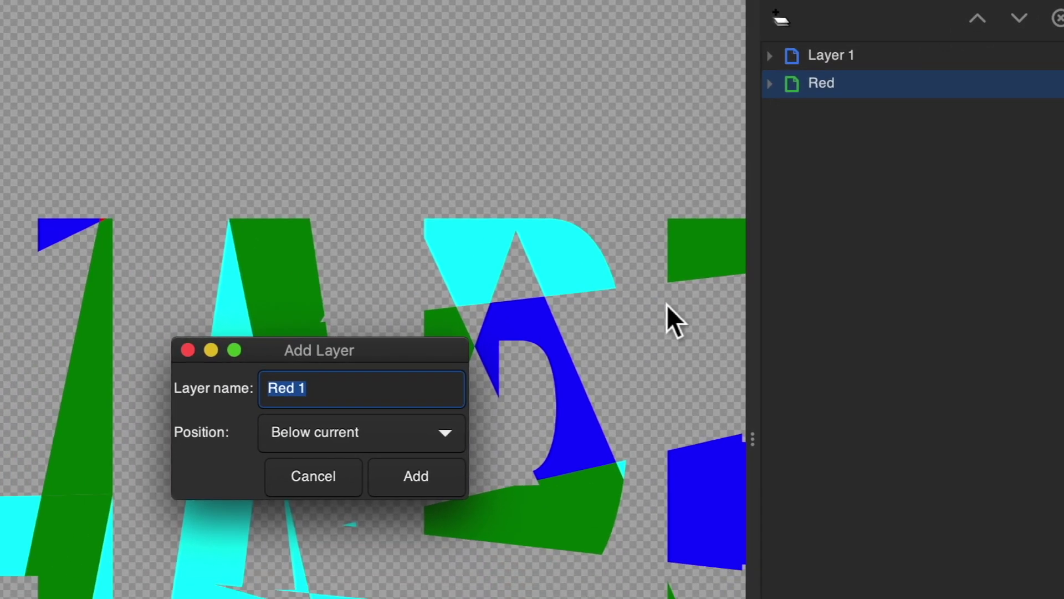
type("Green")
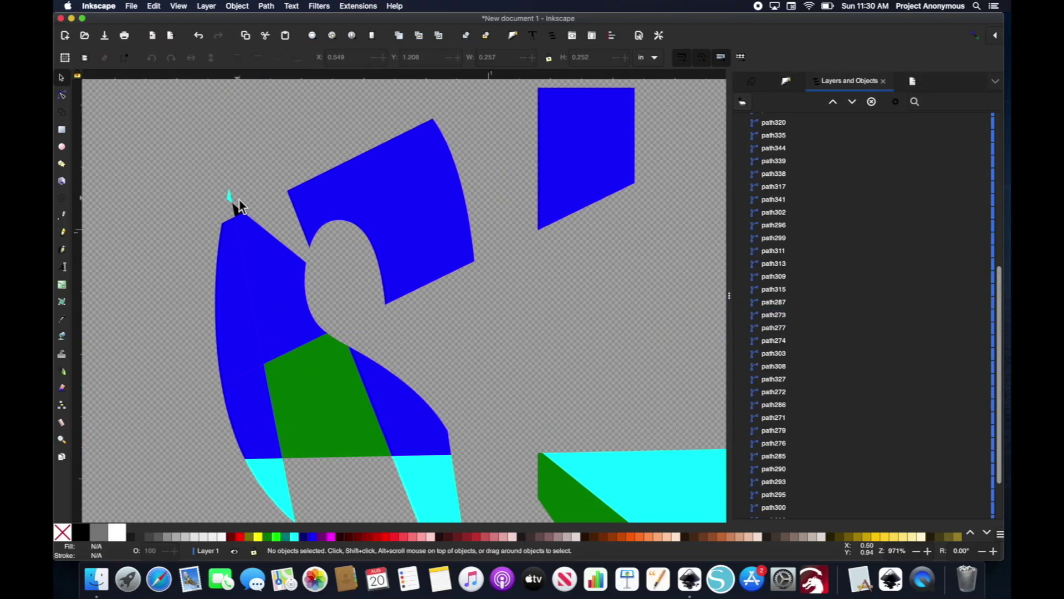
left_click(316, 394)
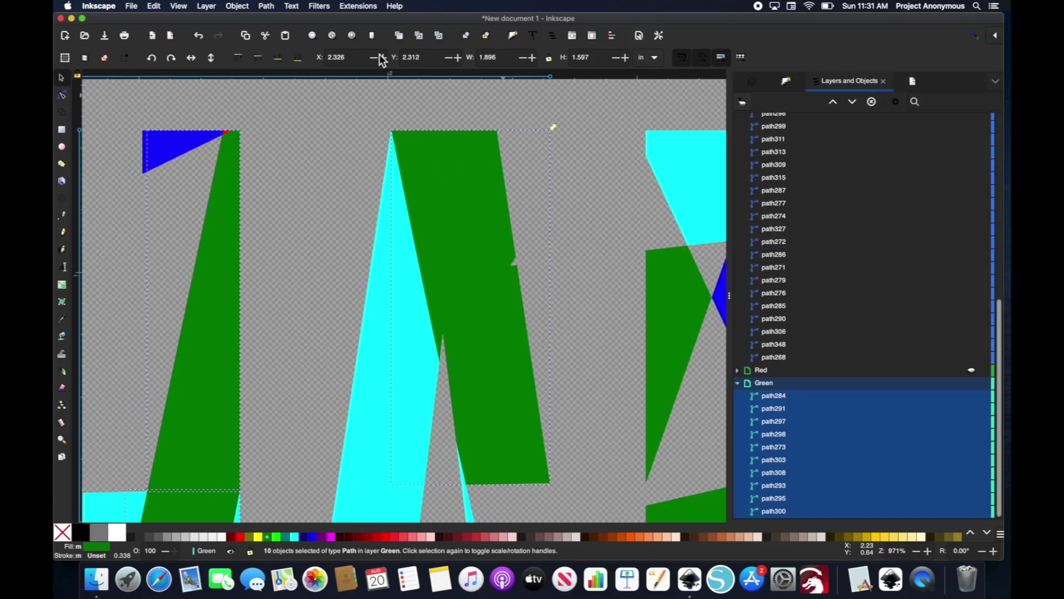
left_click(225, 145)
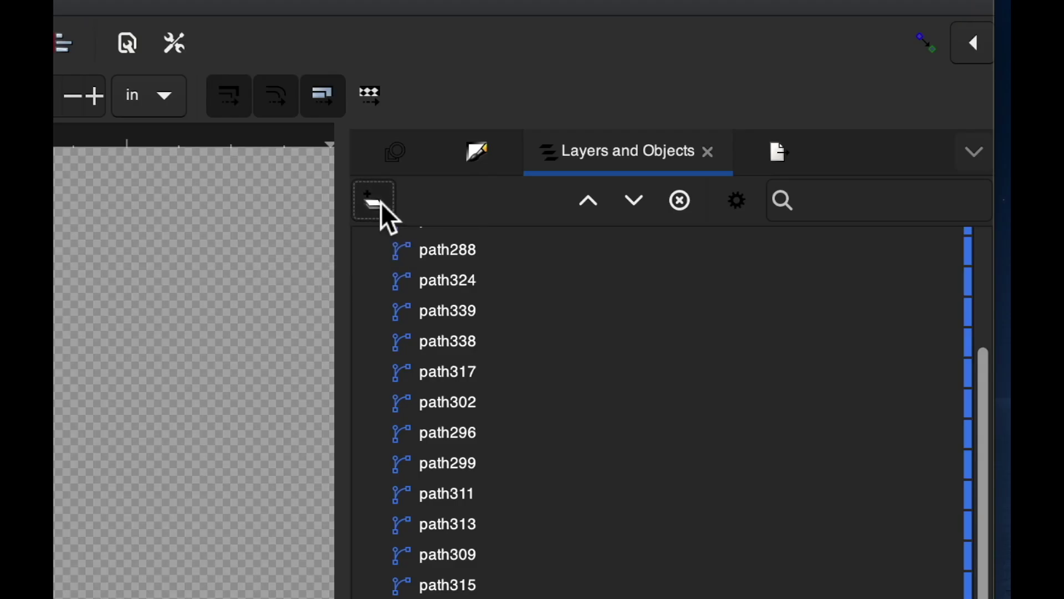
- Add a layer named Blue and move the dark blue pieces of the letters, including the tiny slivers, into it
left_click(742, 103)
type("Blue")
key("Return")
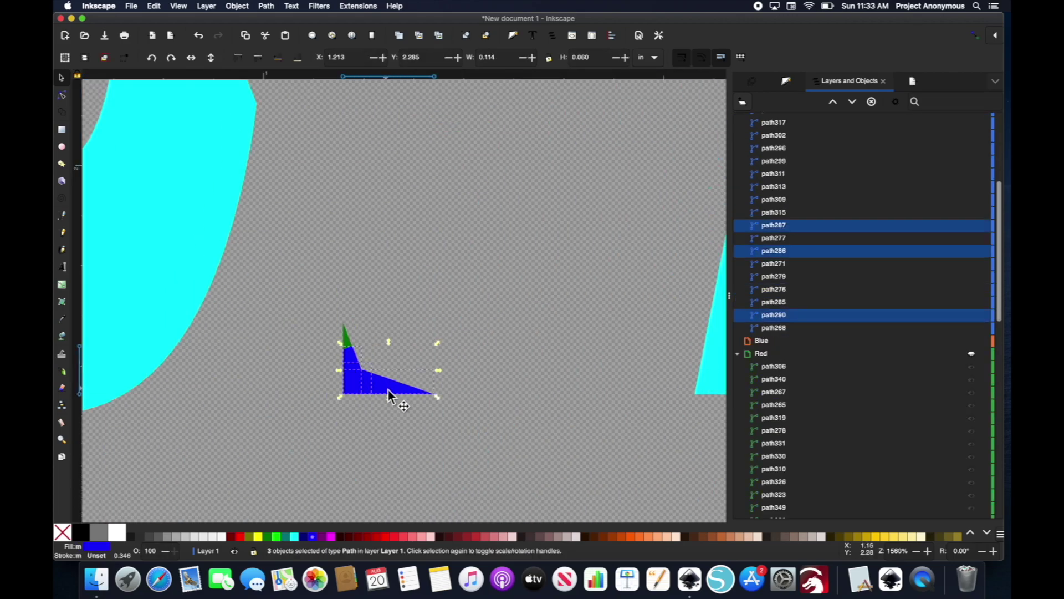
right_click(388, 391)
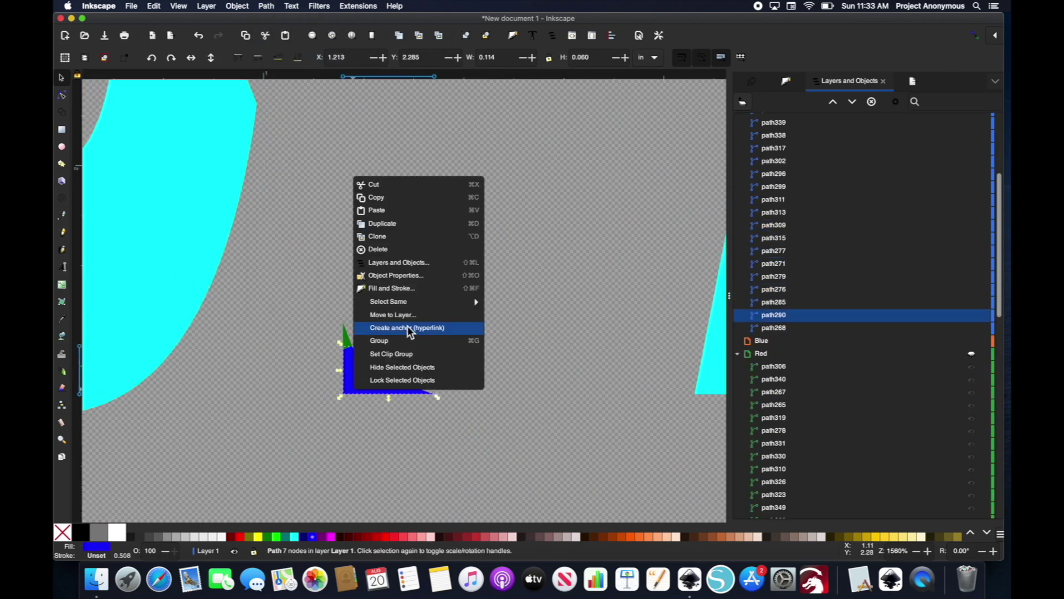
left_click(409, 333)
right_click(293, 190)
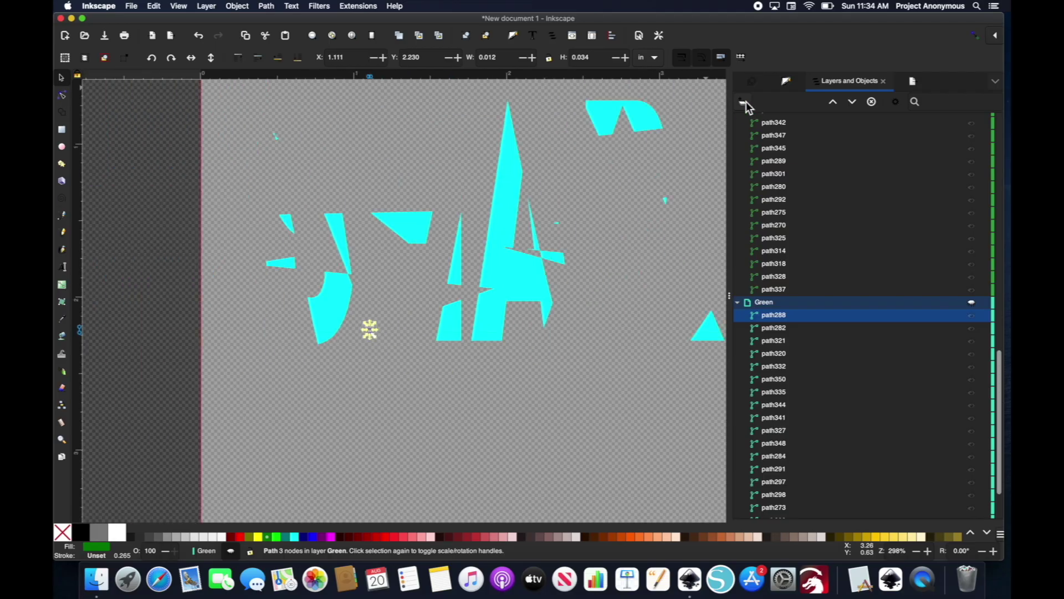
- Add a layer named Light Blue below the current one and move the cyan pieces of the letters into it
type("Light Blue")
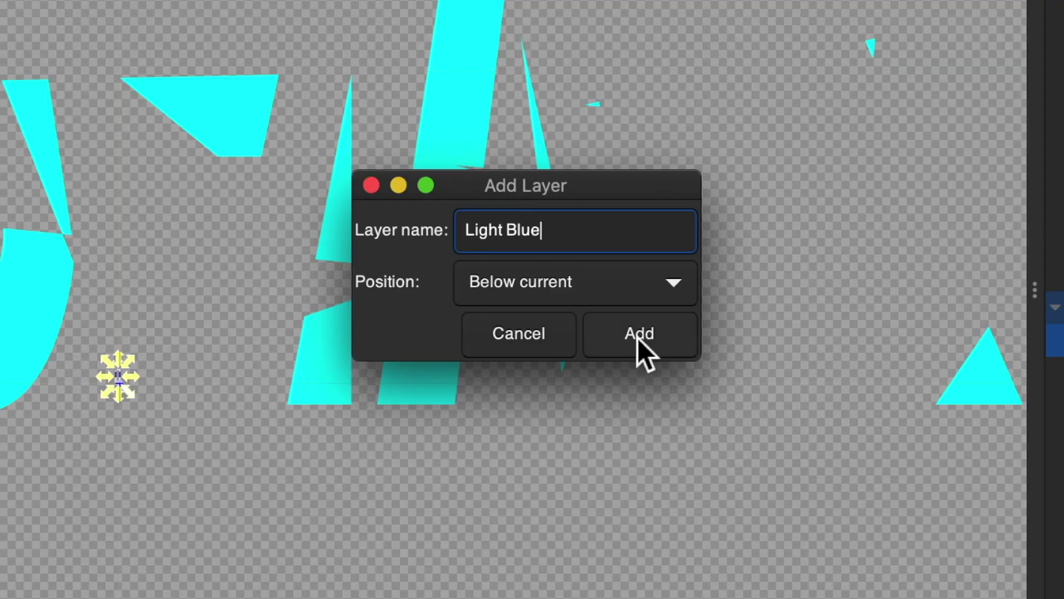
left_click(639, 333)
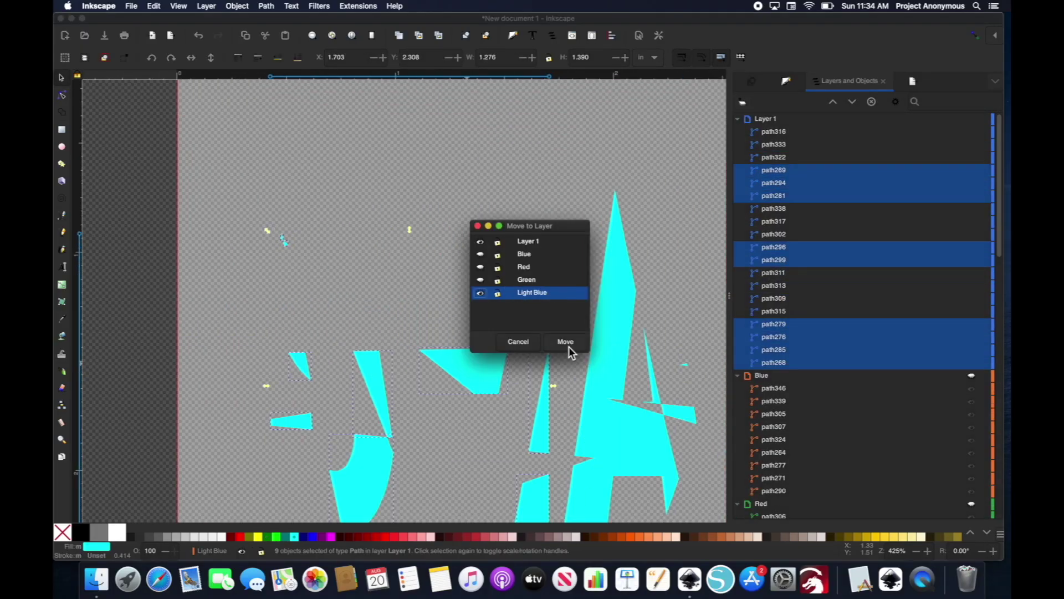
left_click(570, 348)
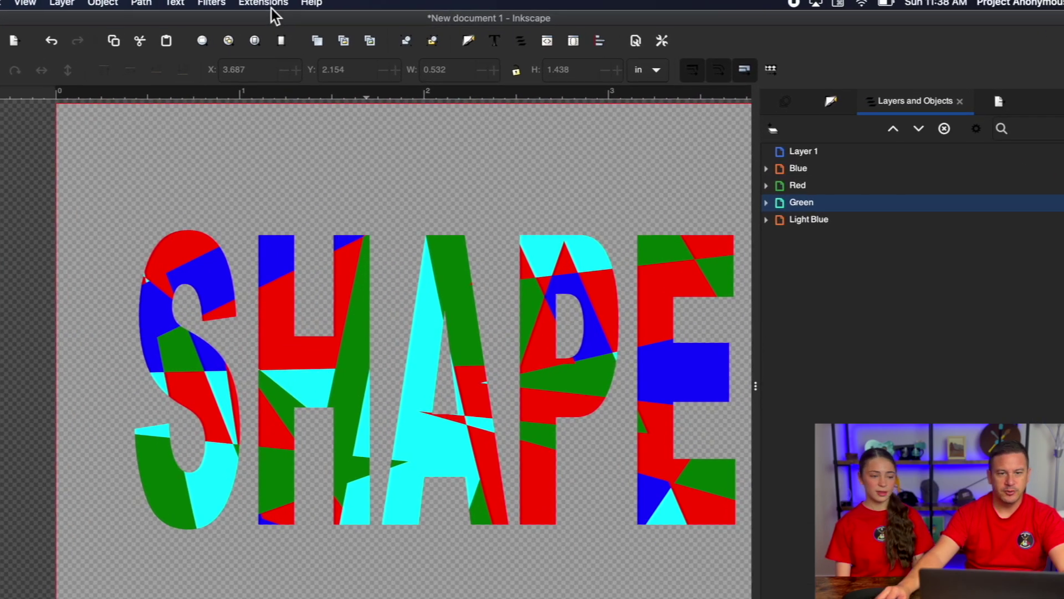
- Play the Ink/Stitch stitch simulation of the SHAPE lettering at increased speed and close the simulator
left_click(358, 6)
mouse_move(122, 213)
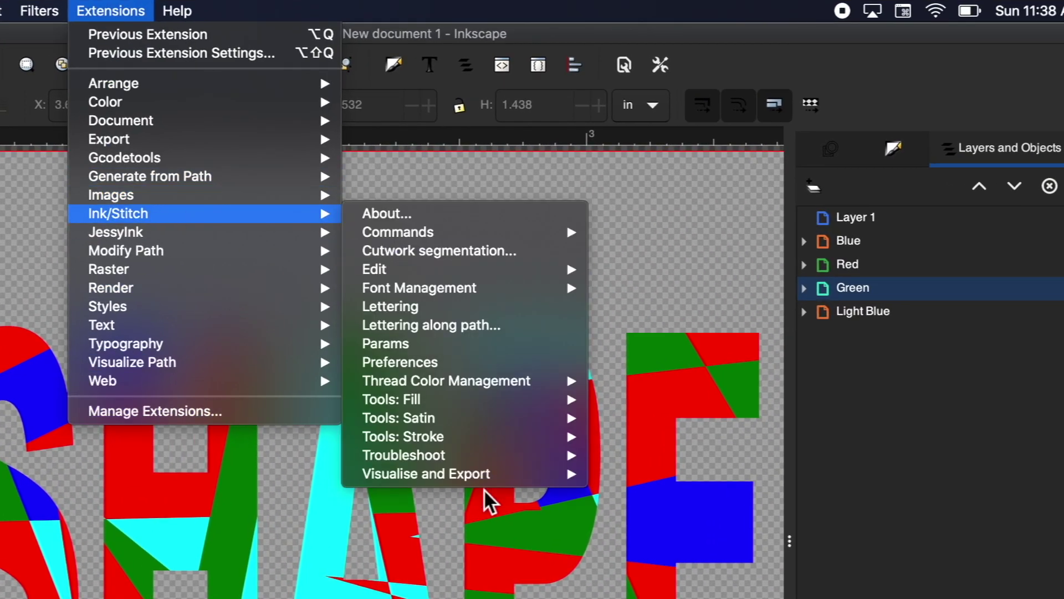
mouse_move(421, 473)
left_click(670, 529)
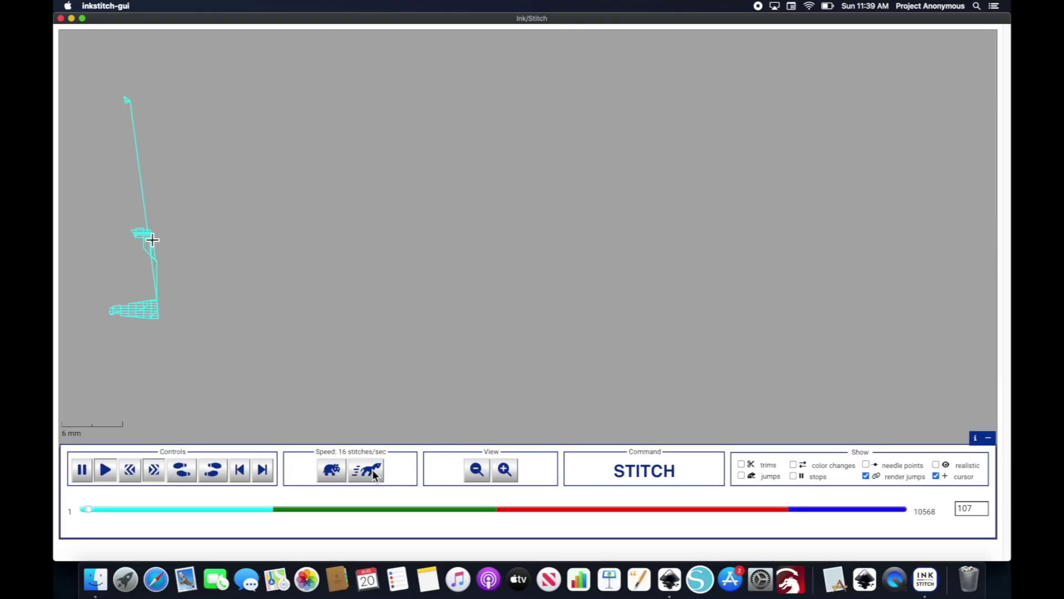
left_click(375, 472)
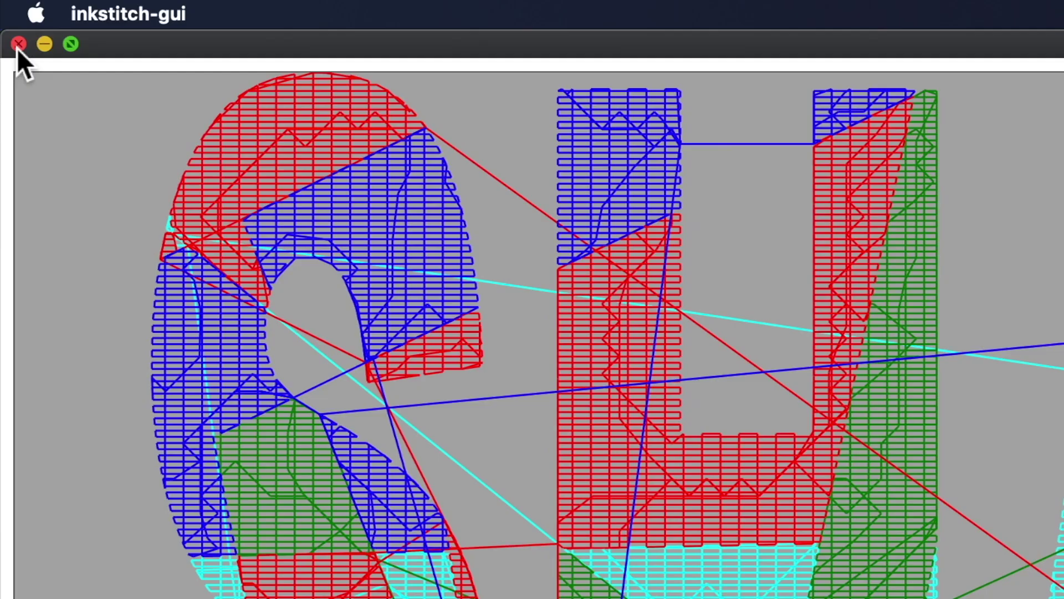
left_click(60, 19)
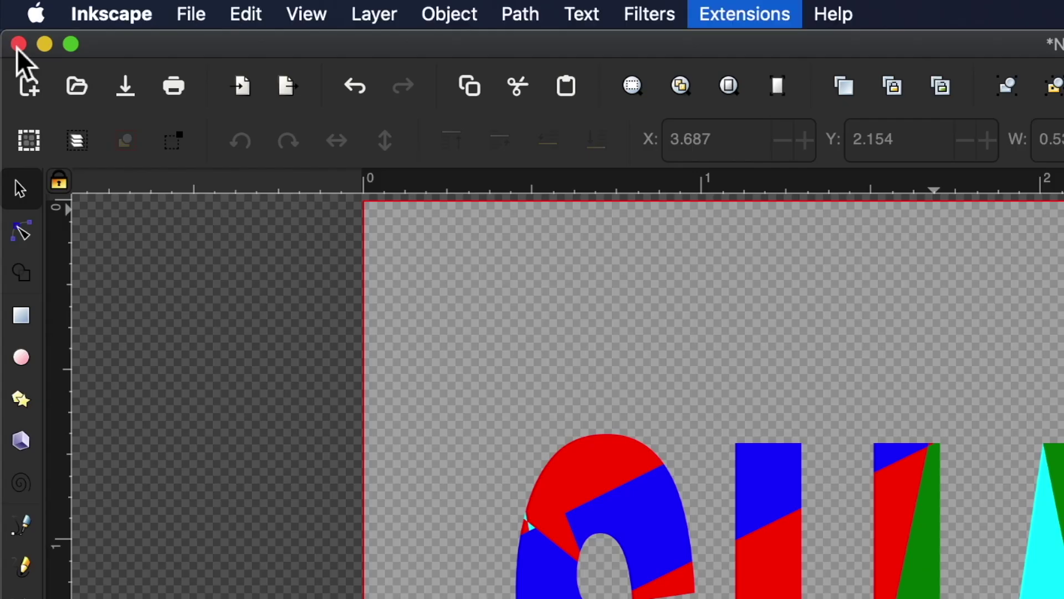
- Save the lettering as Shape in the Ink/Stitch: ZIP export multiple formats (.zip) file type
left_click(165, 14)
left_click(188, 186)
type("Shape")
left_click(951, 497)
left_click(951, 499)
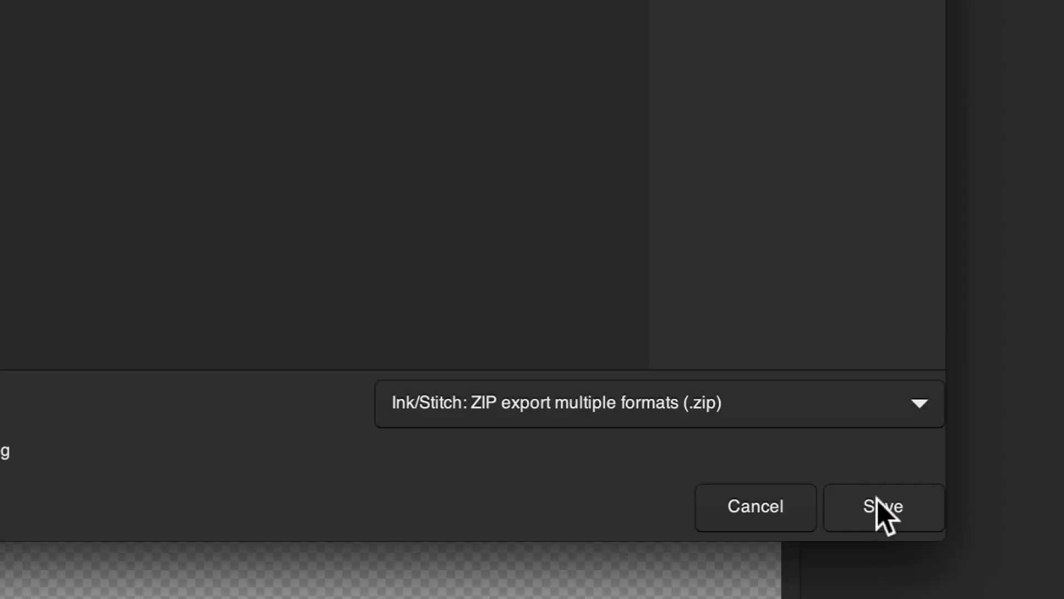
left_click(949, 564)
left_click(356, 531)
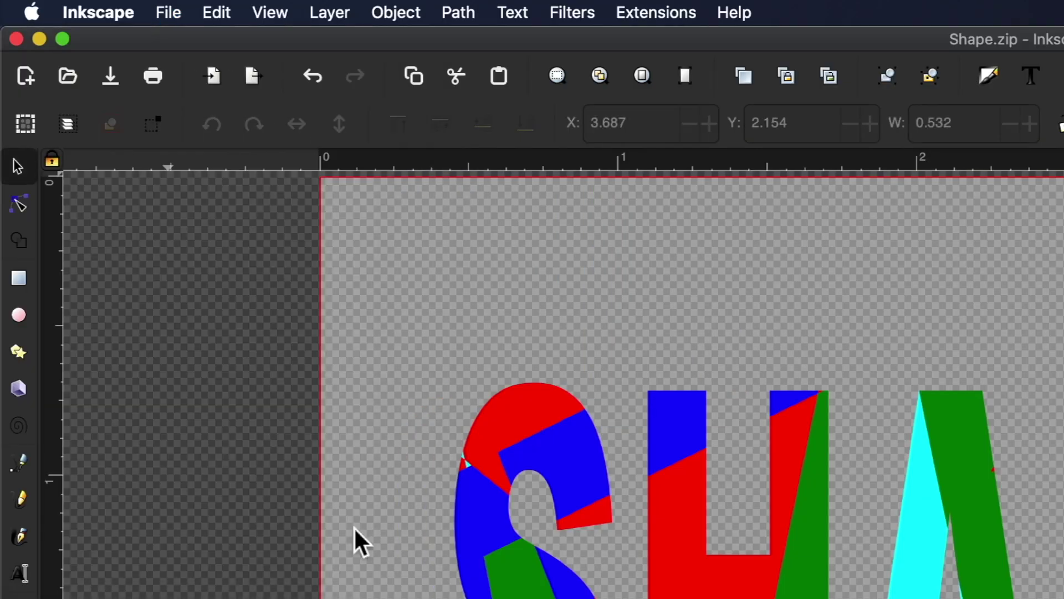